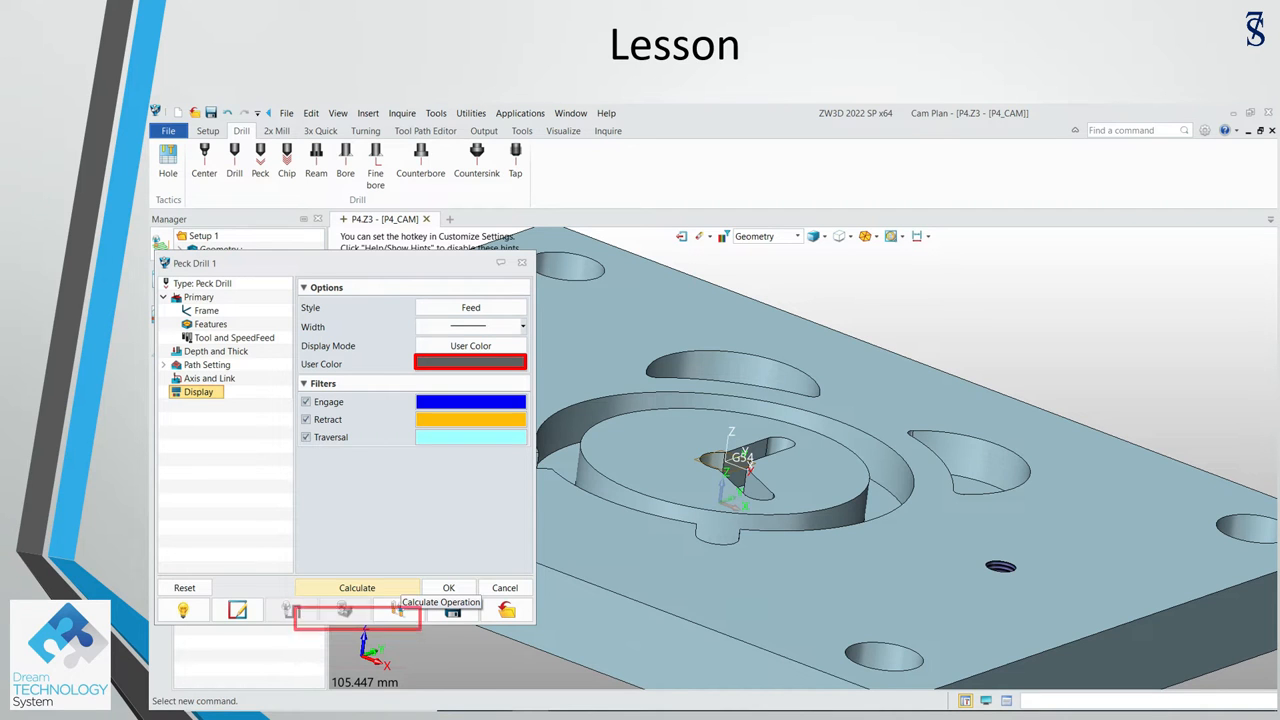
# Step: Calculate the Peck Drill 1 operation and check its toolpath in Toolpath Verify
pyautogui.click(400, 588)
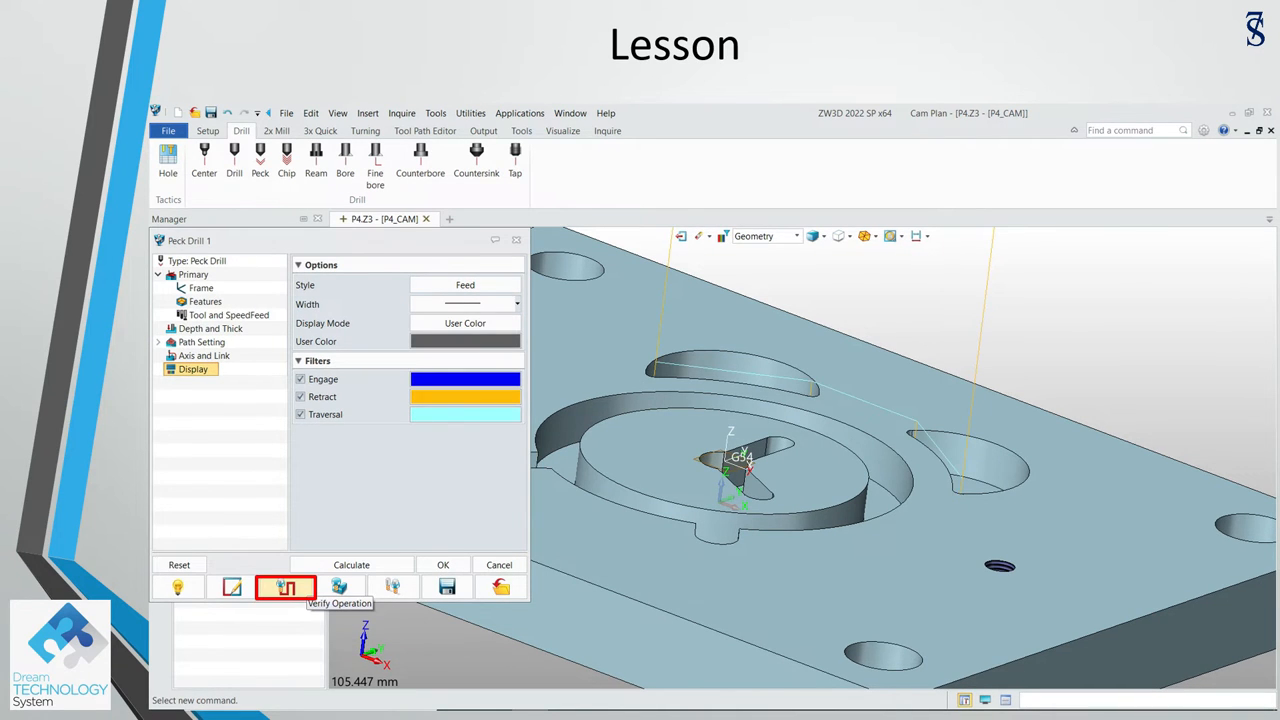
pyautogui.click(286, 587)
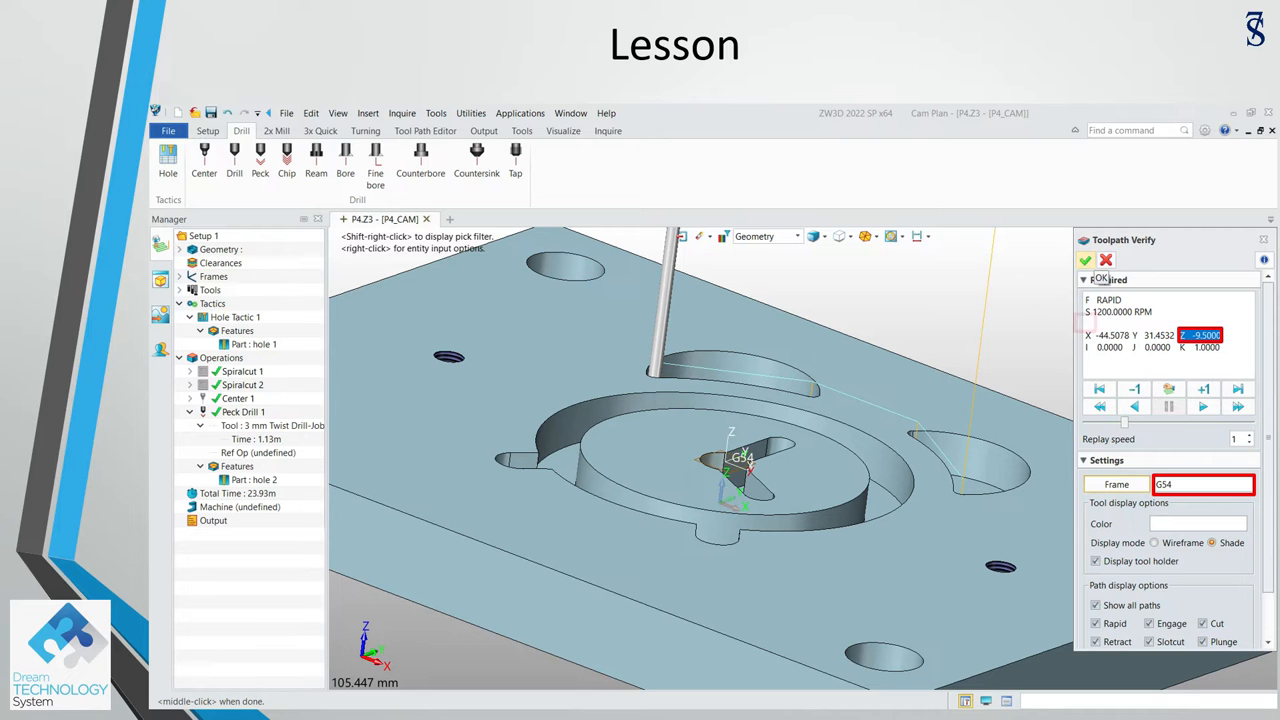
pyautogui.click(1085, 260)
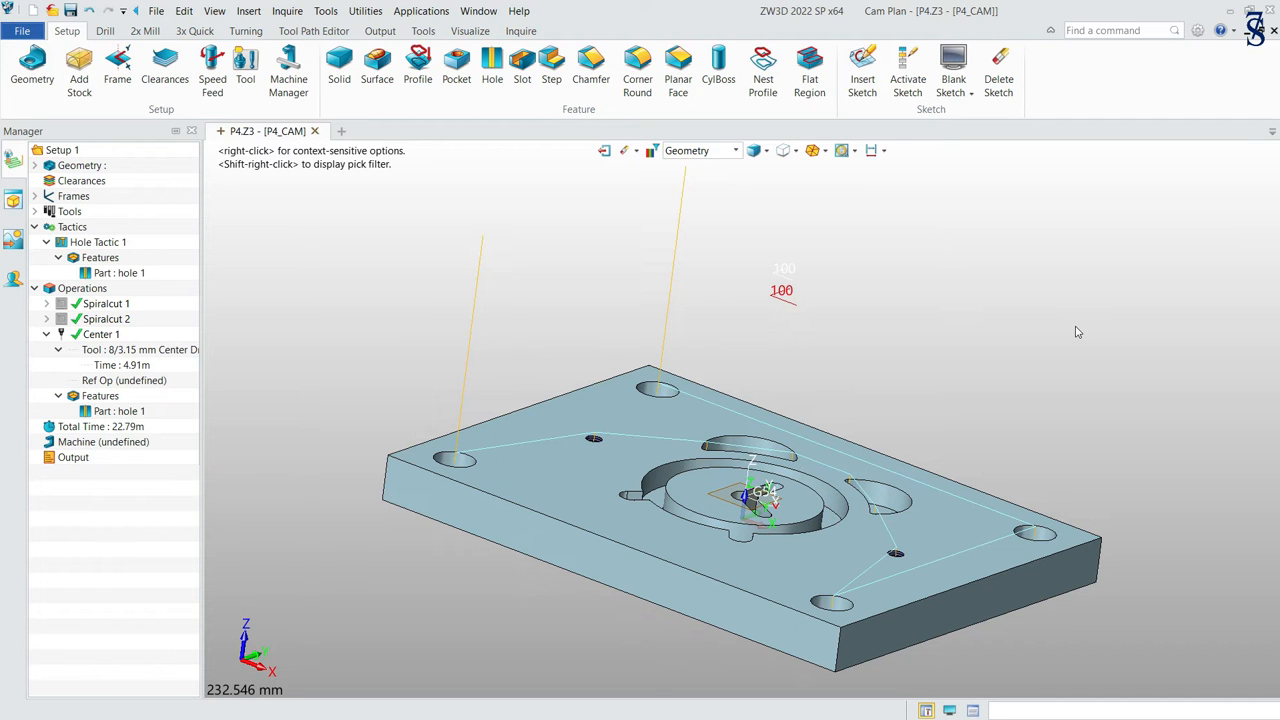
# Step: Hide the Center 1 toolpath and add a Peck drill operation with a new hole feature
pyautogui.click(60, 334)
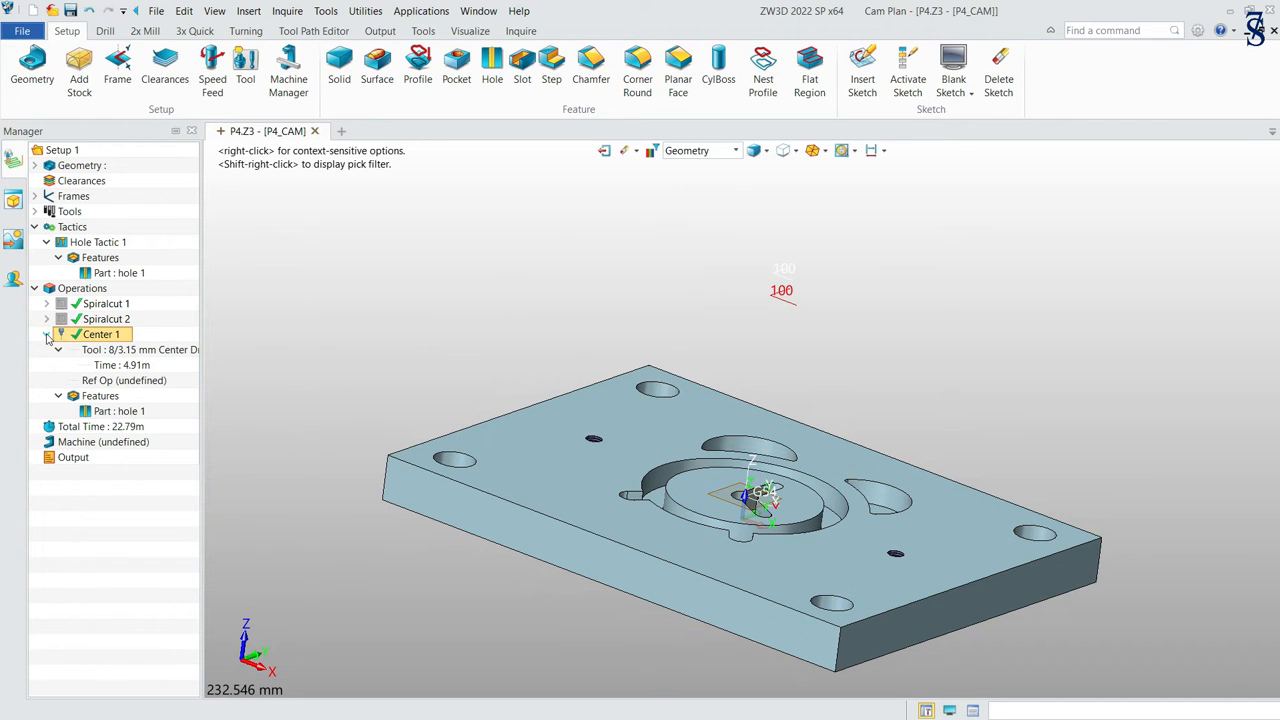
pyautogui.click(46, 334)
pyautogui.click(105, 31)
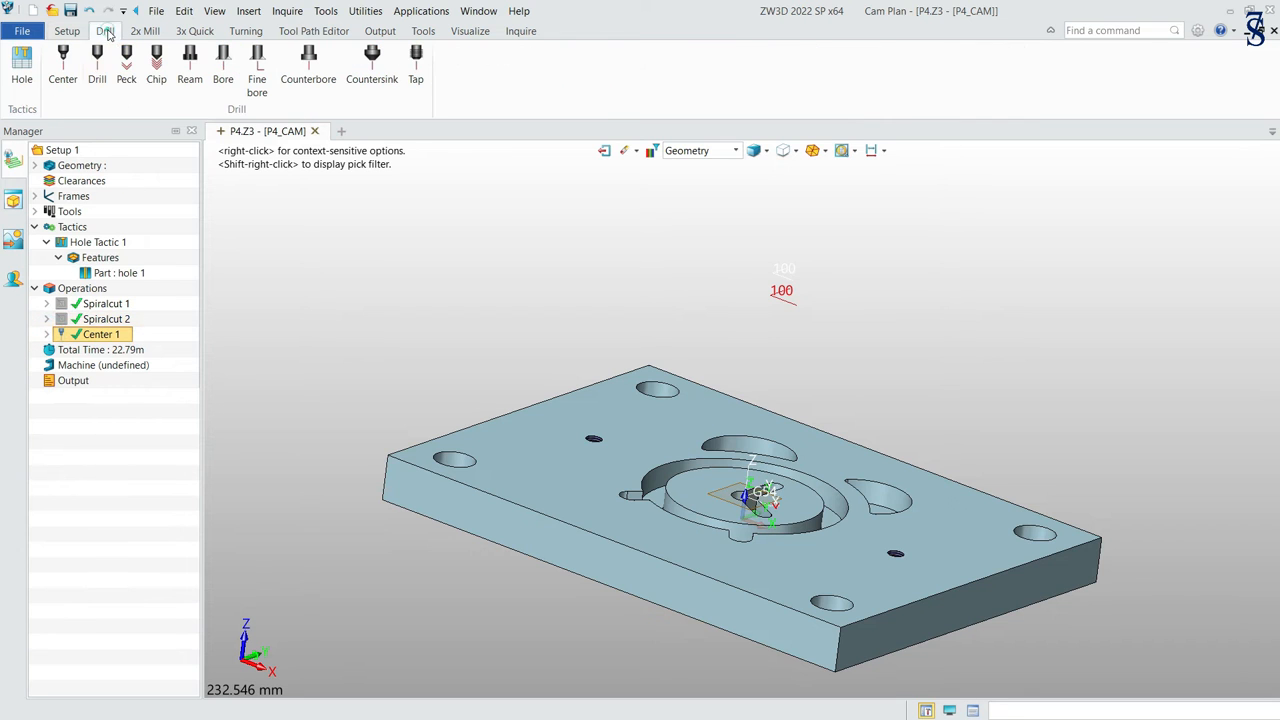
pyautogui.click(127, 79)
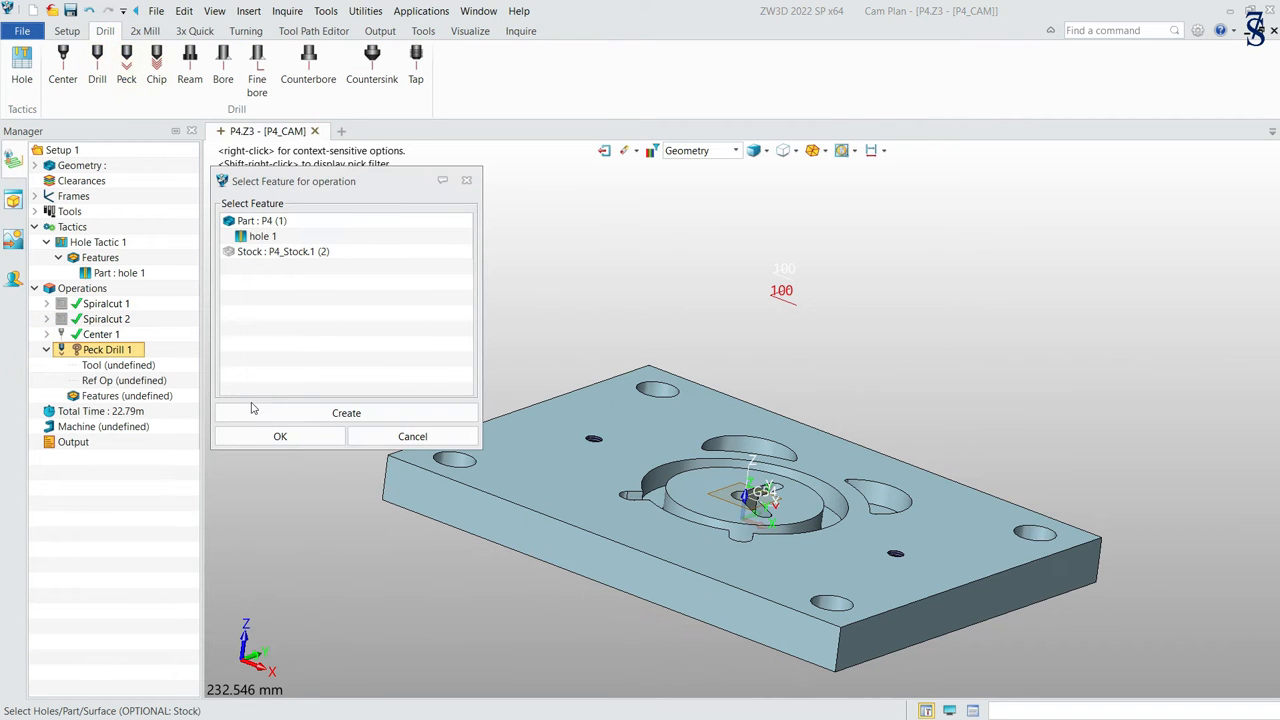
pyautogui.click(366, 415)
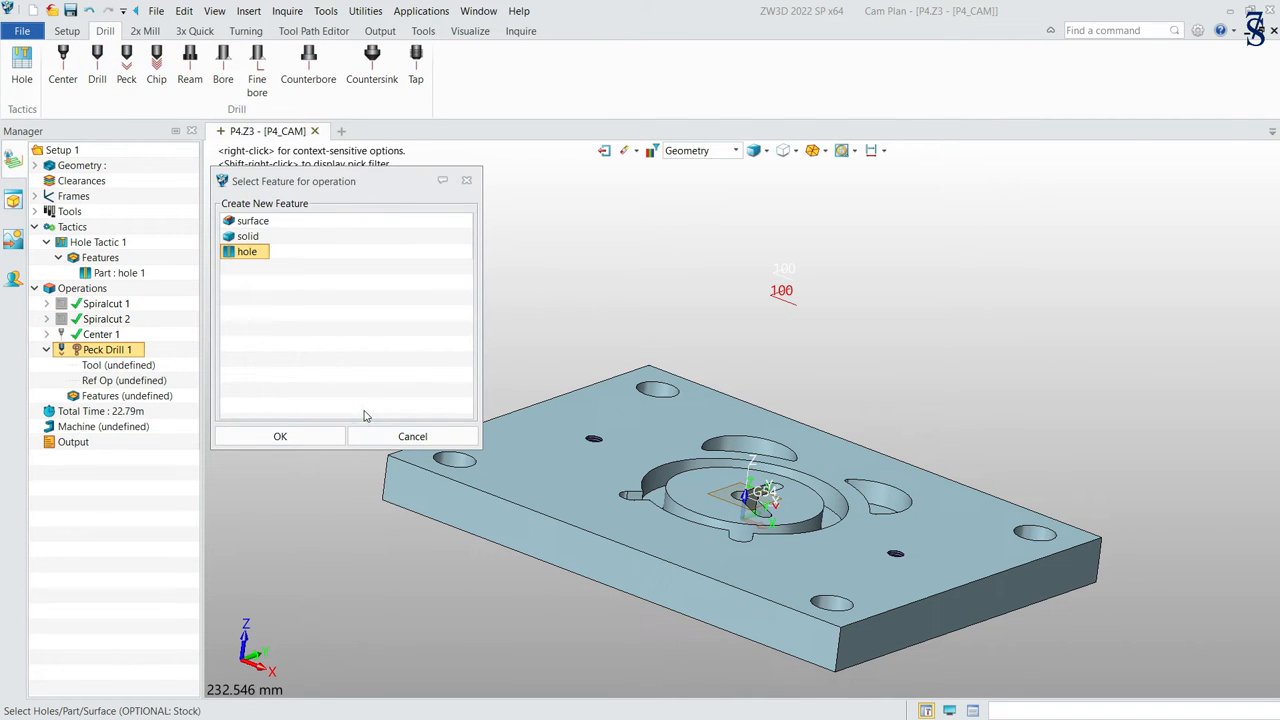
pyautogui.click(295, 435)
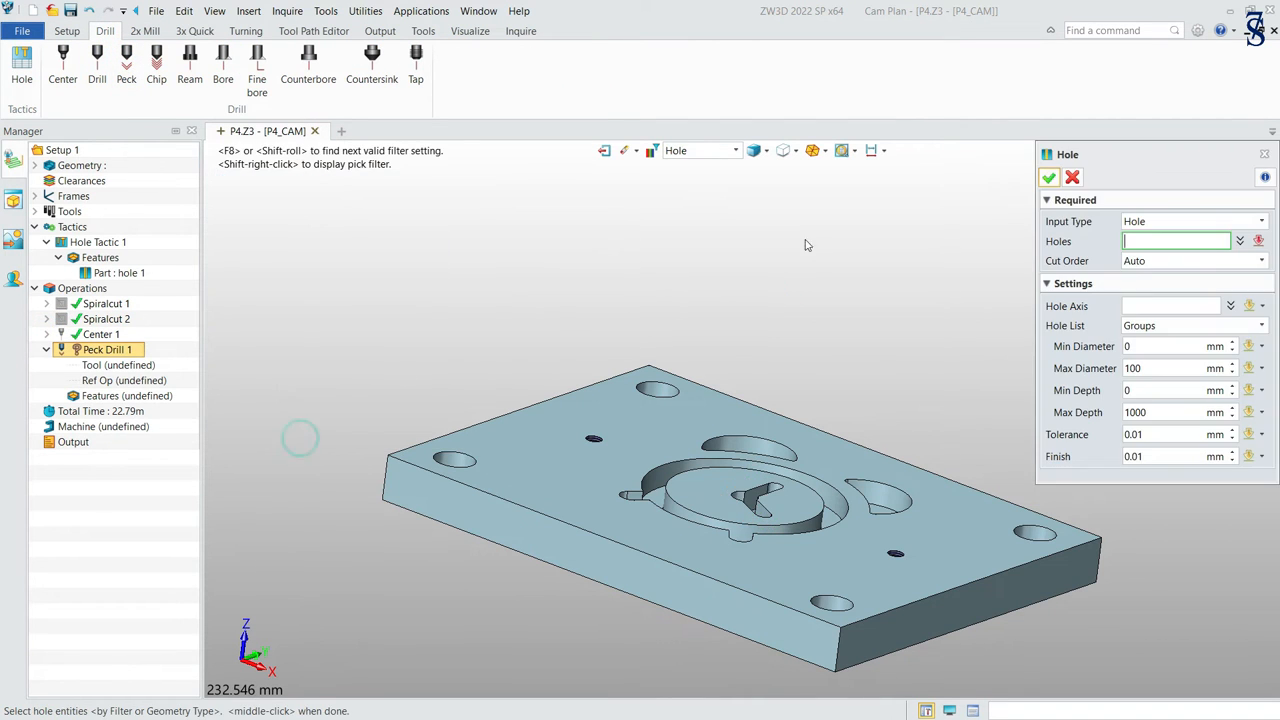
# Step: Define the hole feature with input type Circle from the four small end arcs of the two crescent-shaped pockets
pyautogui.click(1261, 221)
pyautogui.click(1213, 250)
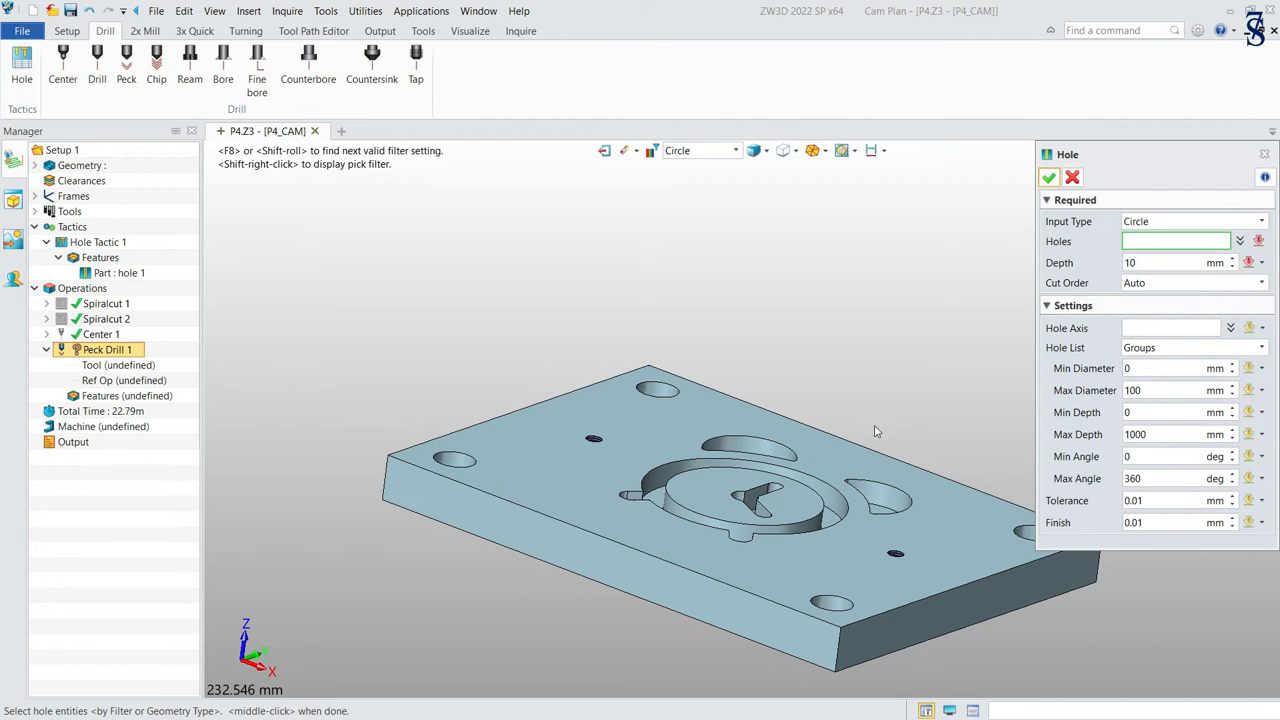
pyautogui.scroll(3, 885, 440)
pyautogui.scroll(1, 885, 440)
pyautogui.click(447, 468)
pyautogui.click(668, 497)
pyautogui.scroll(3, 784, 547)
pyautogui.click(798, 545)
pyautogui.scroll(-3, 798, 545)
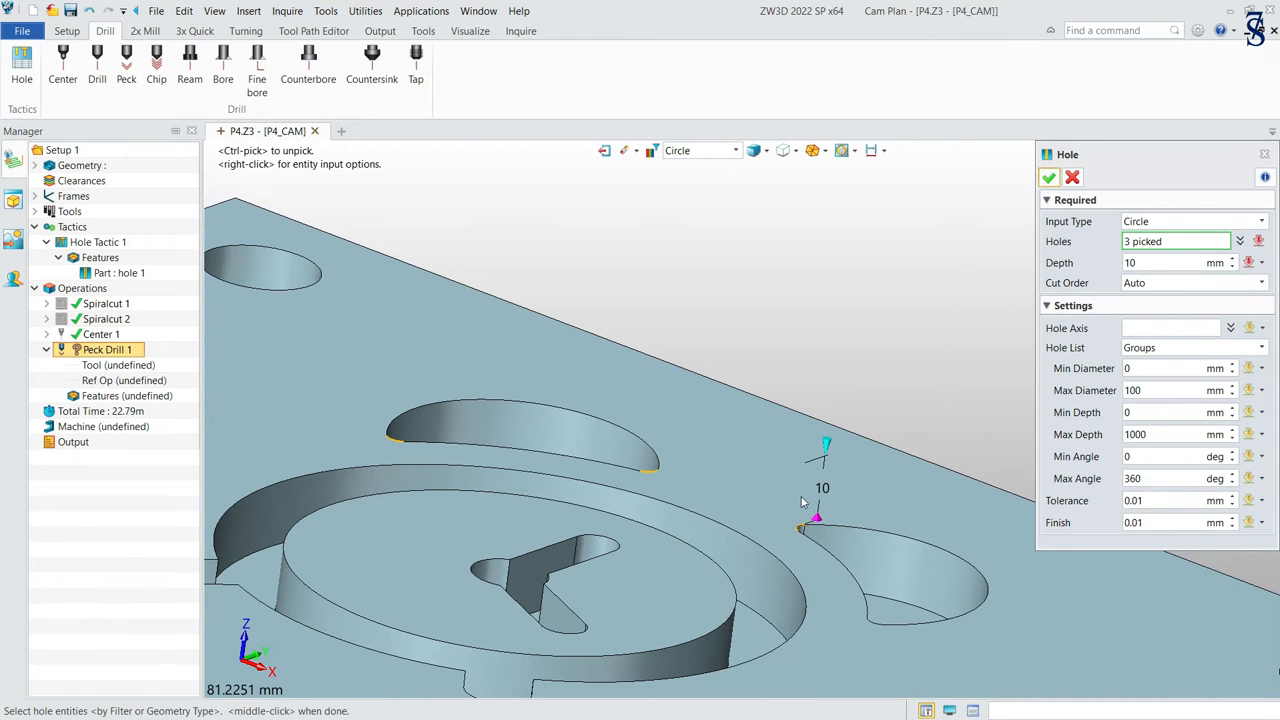
pyautogui.click(870, 626)
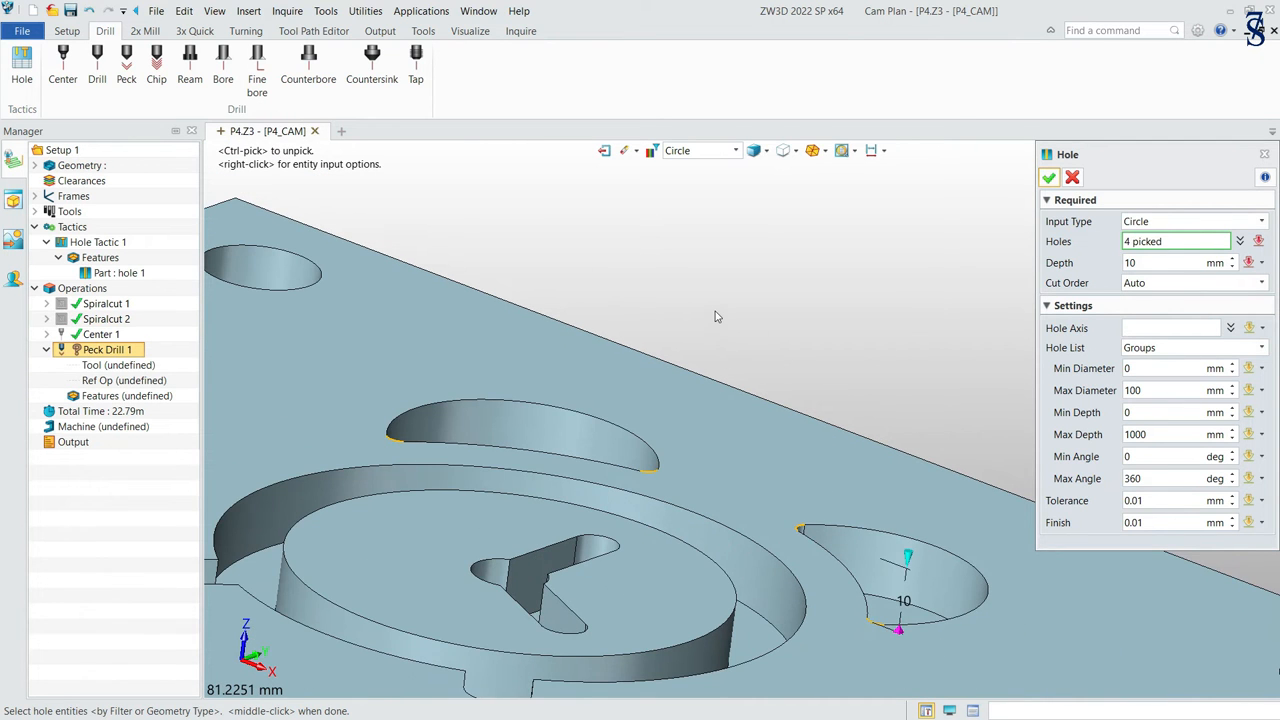
pyautogui.scroll(-2, 715, 311)
pyautogui.click(1049, 177)
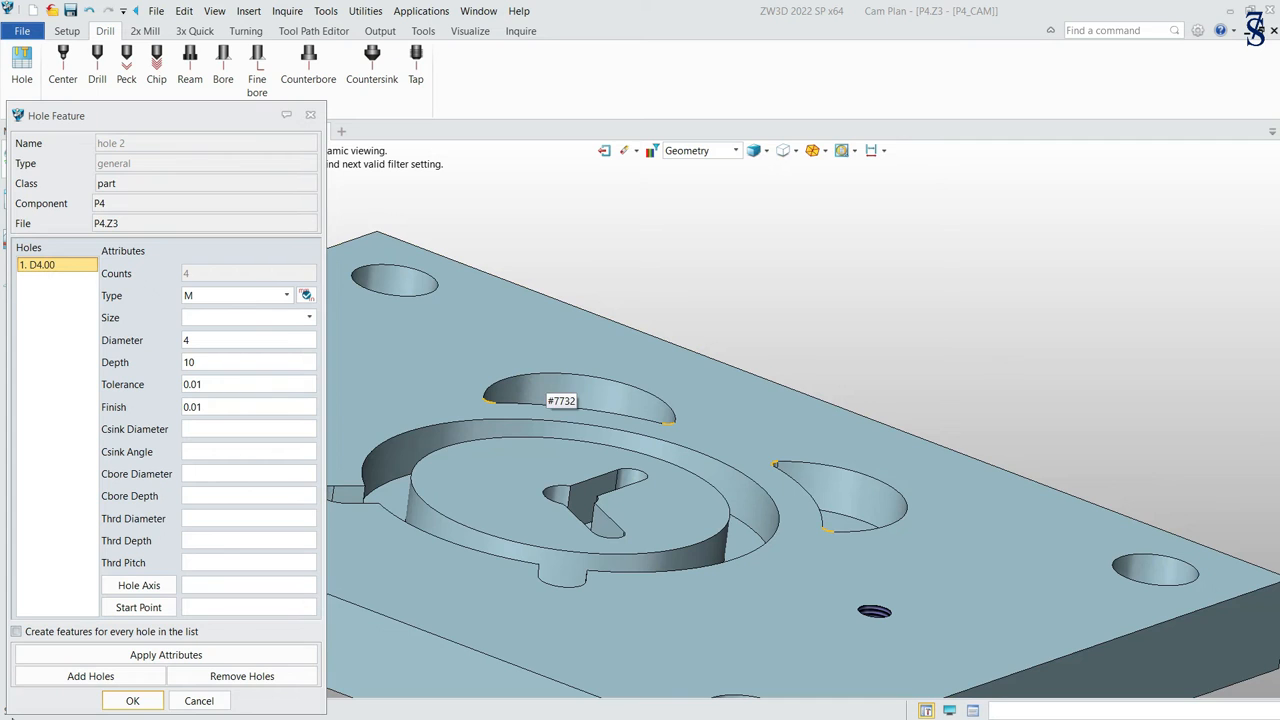
pyautogui.click(132, 700)
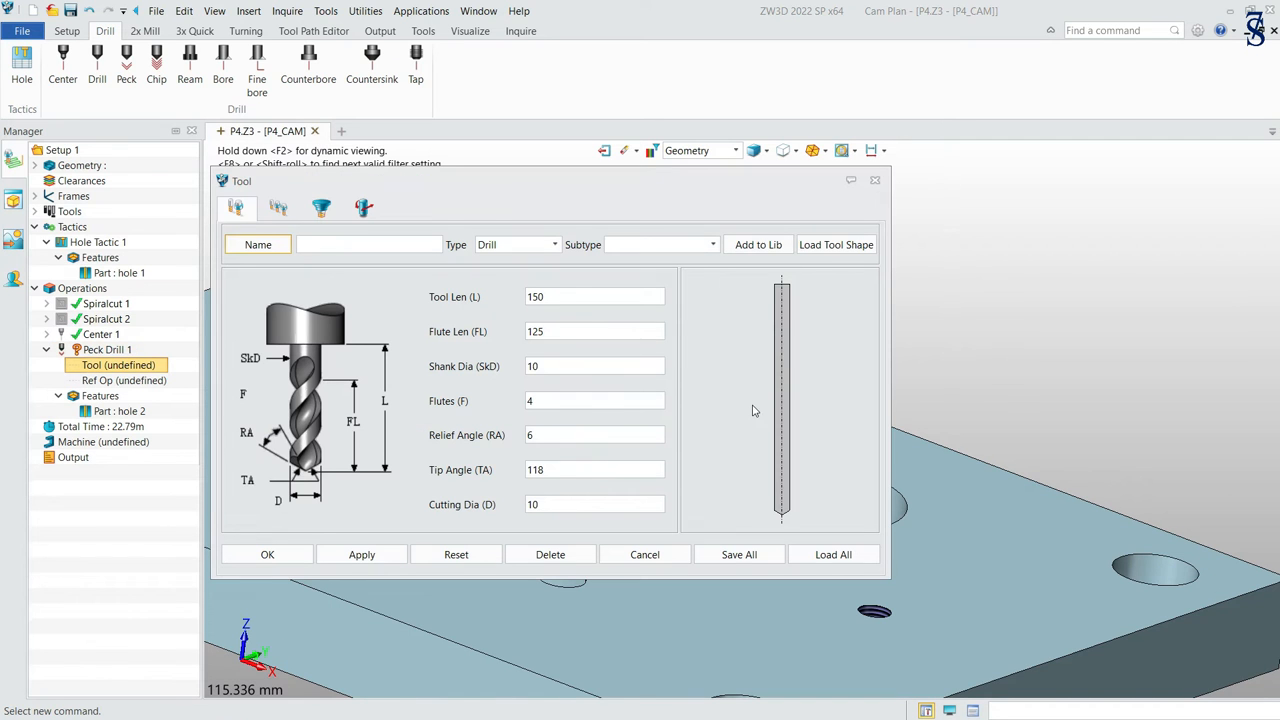
# Step: Load the 3 mm Twist Drill-Jobber from the metric tool library for the peck drill operation
pyautogui.click(823, 249)
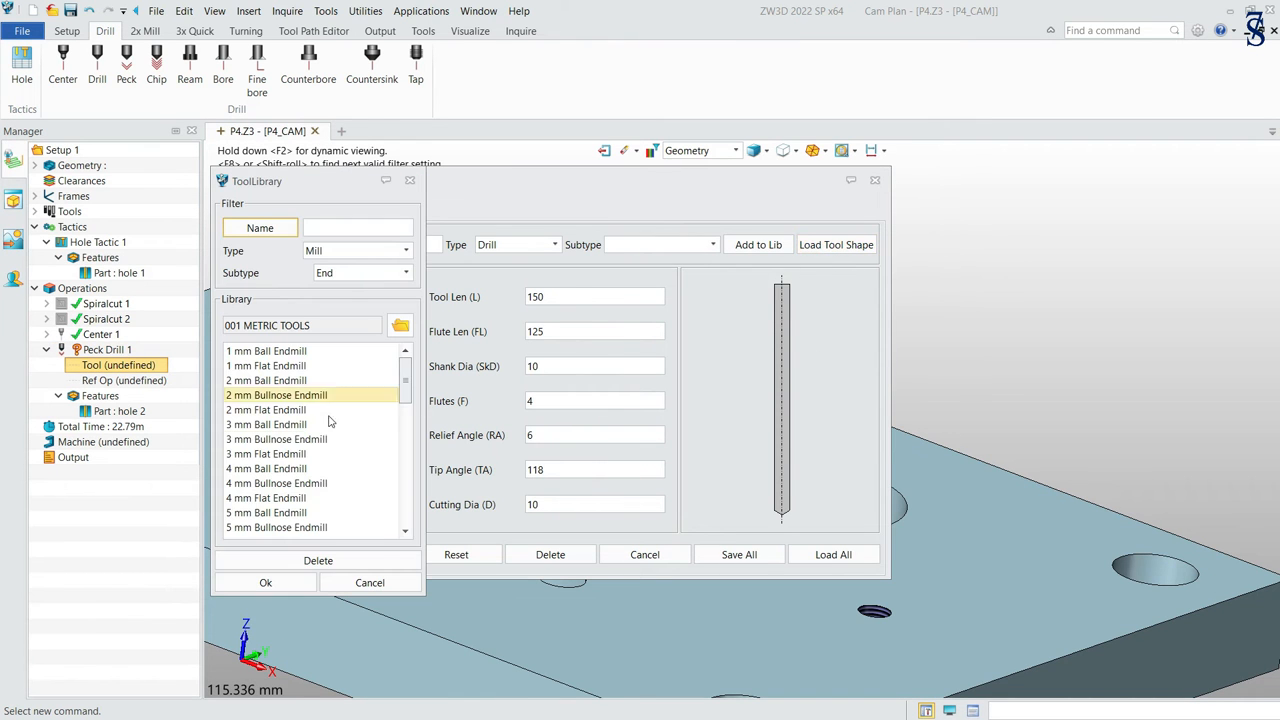
pyautogui.click(398, 251)
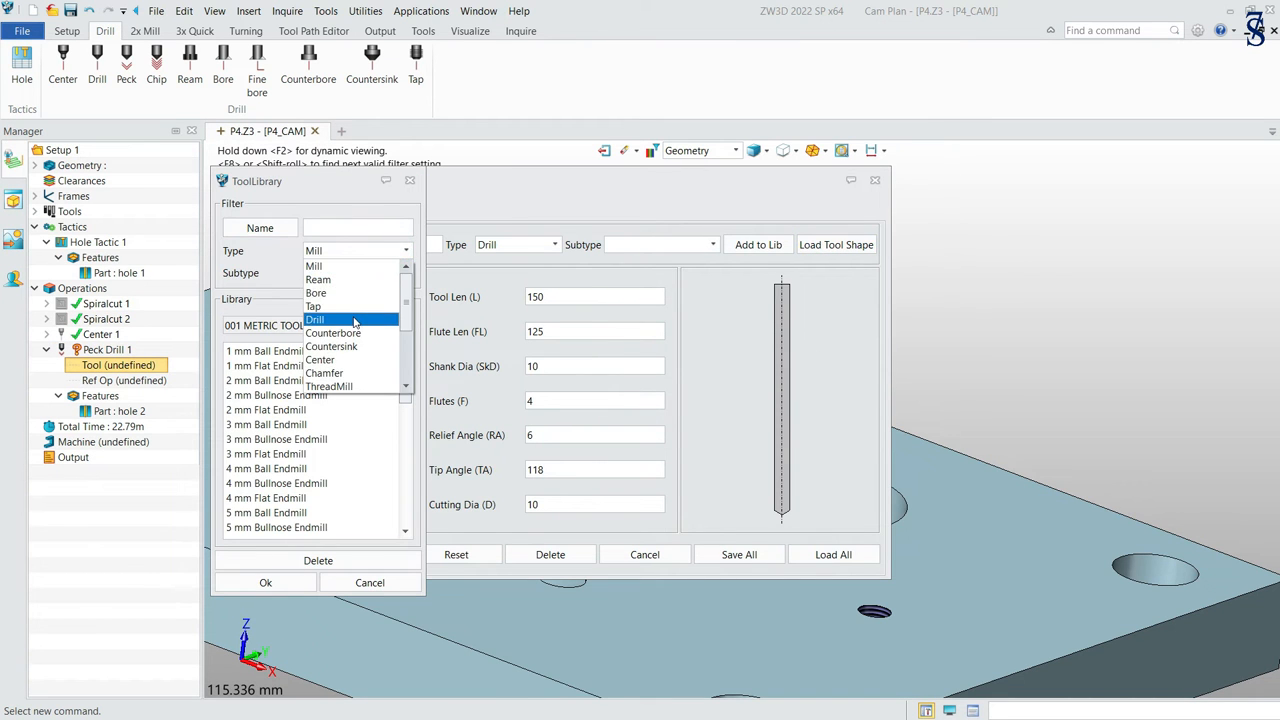
pyautogui.click(354, 320)
pyautogui.click(303, 514)
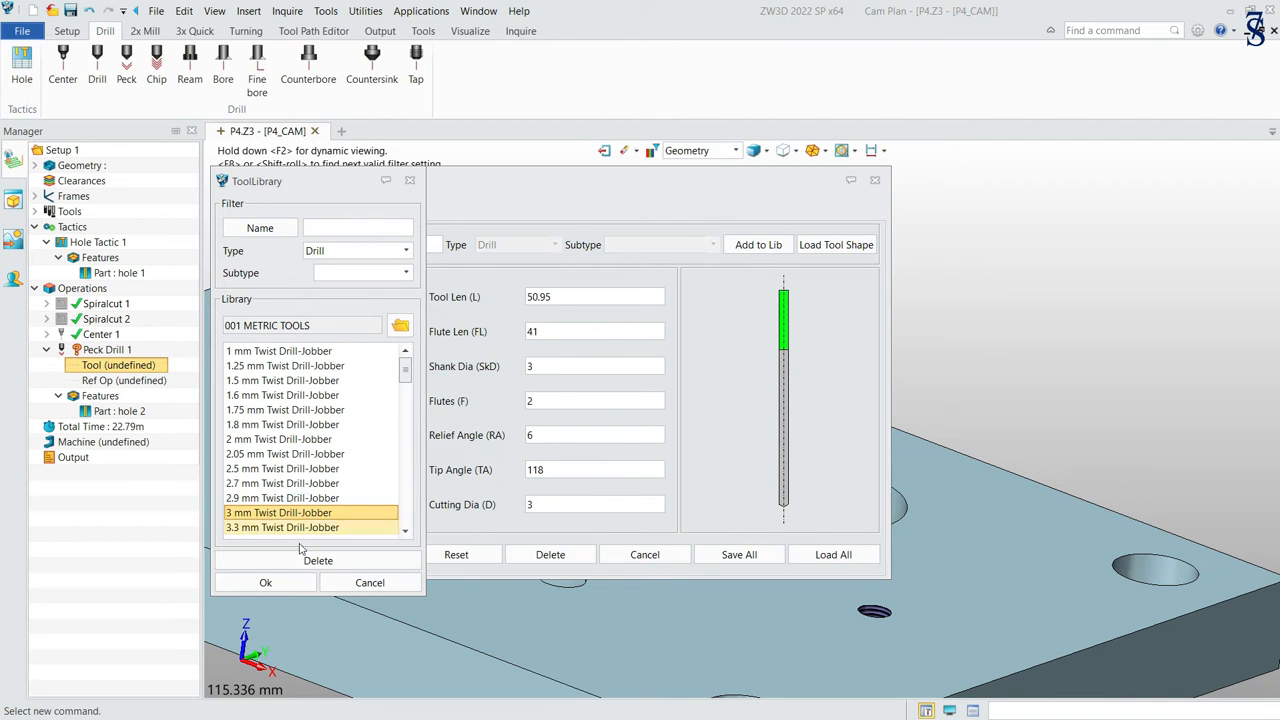
pyautogui.click(286, 582)
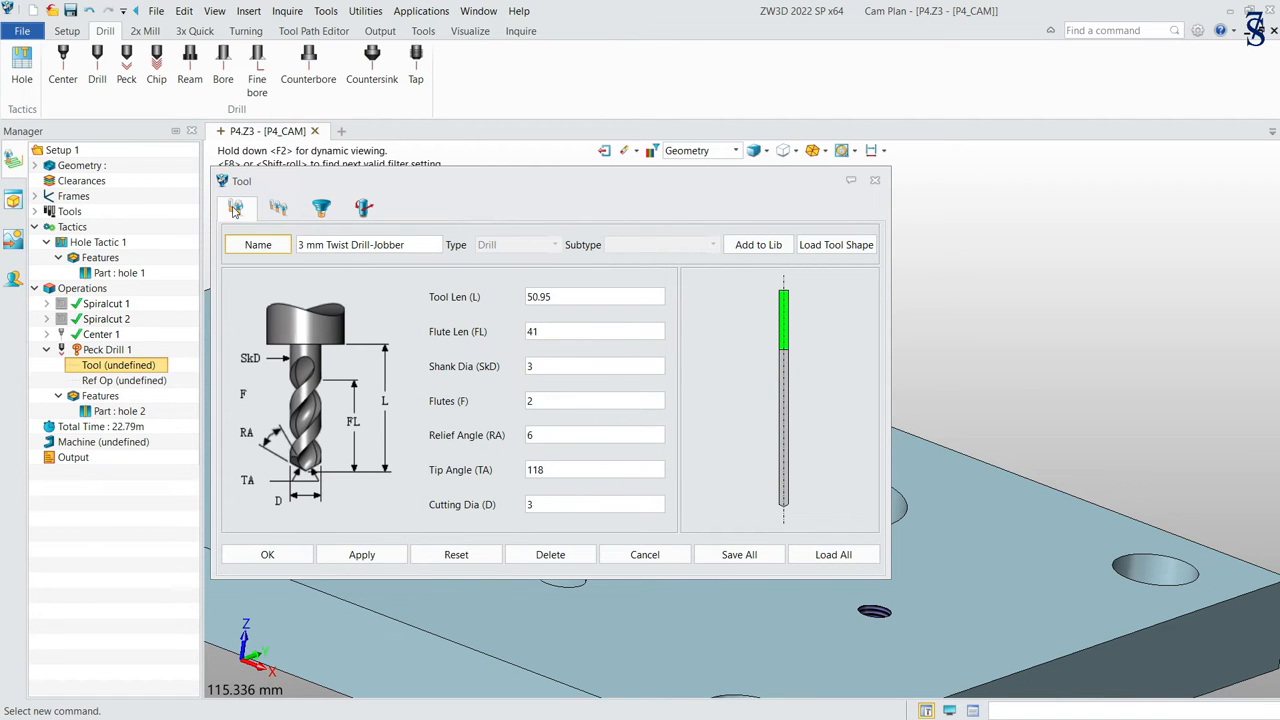
# Step: Set the twist drill's tool ID to 4 and accept the tool
pyautogui.click(278, 207)
pyautogui.click(552, 260)
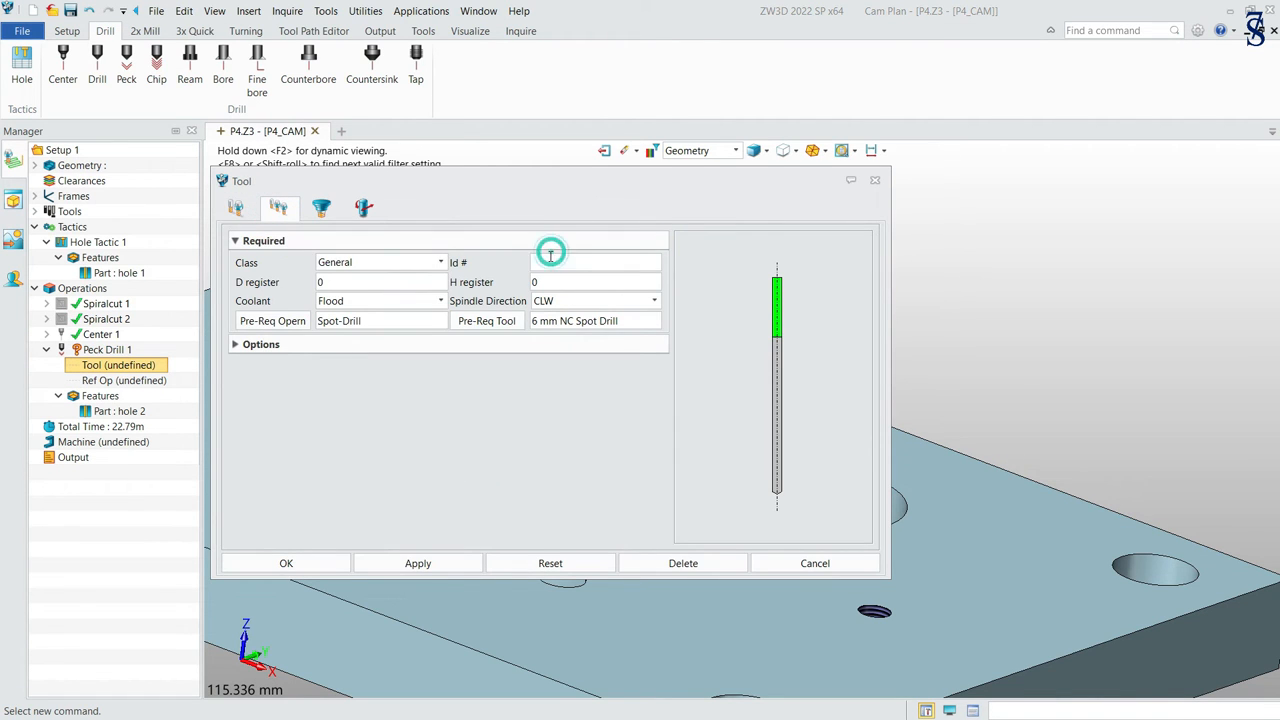
pyautogui.write('4')
pyautogui.click(560, 281)
pyautogui.click(328, 566)
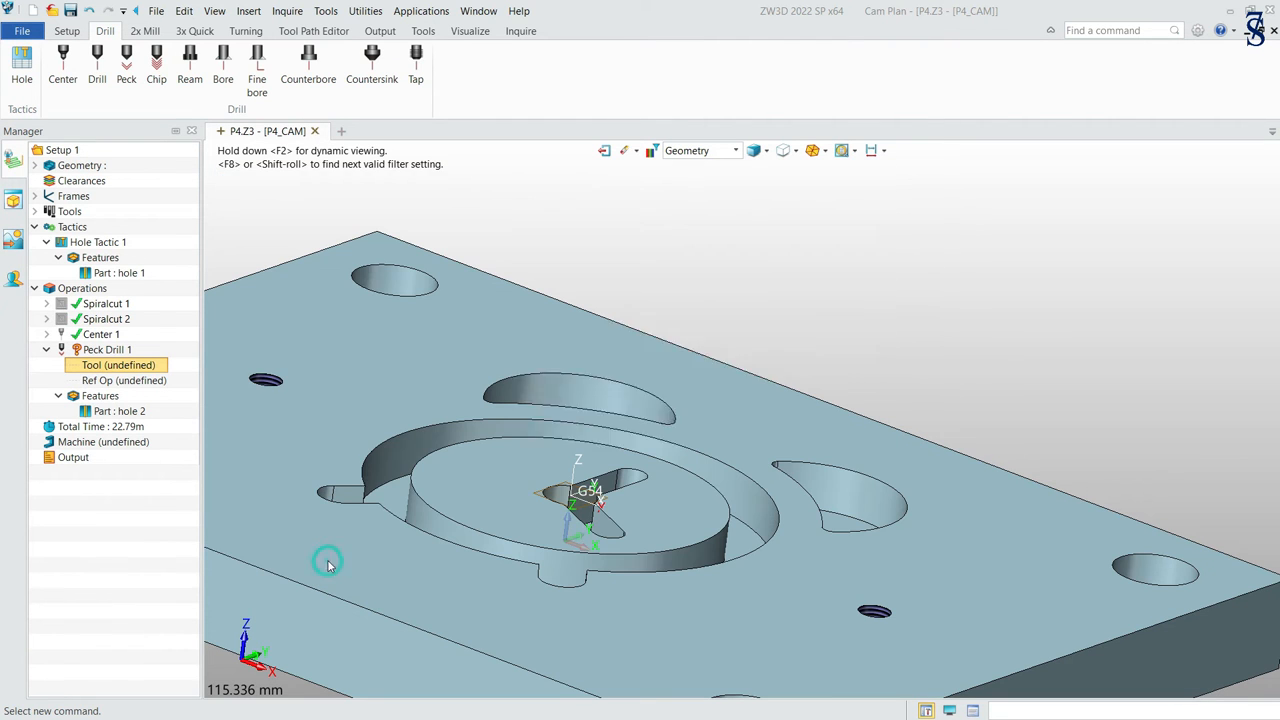
# Step: Assign frame G54 to the Peck Drill 1 operation
pyautogui.click(739, 432)
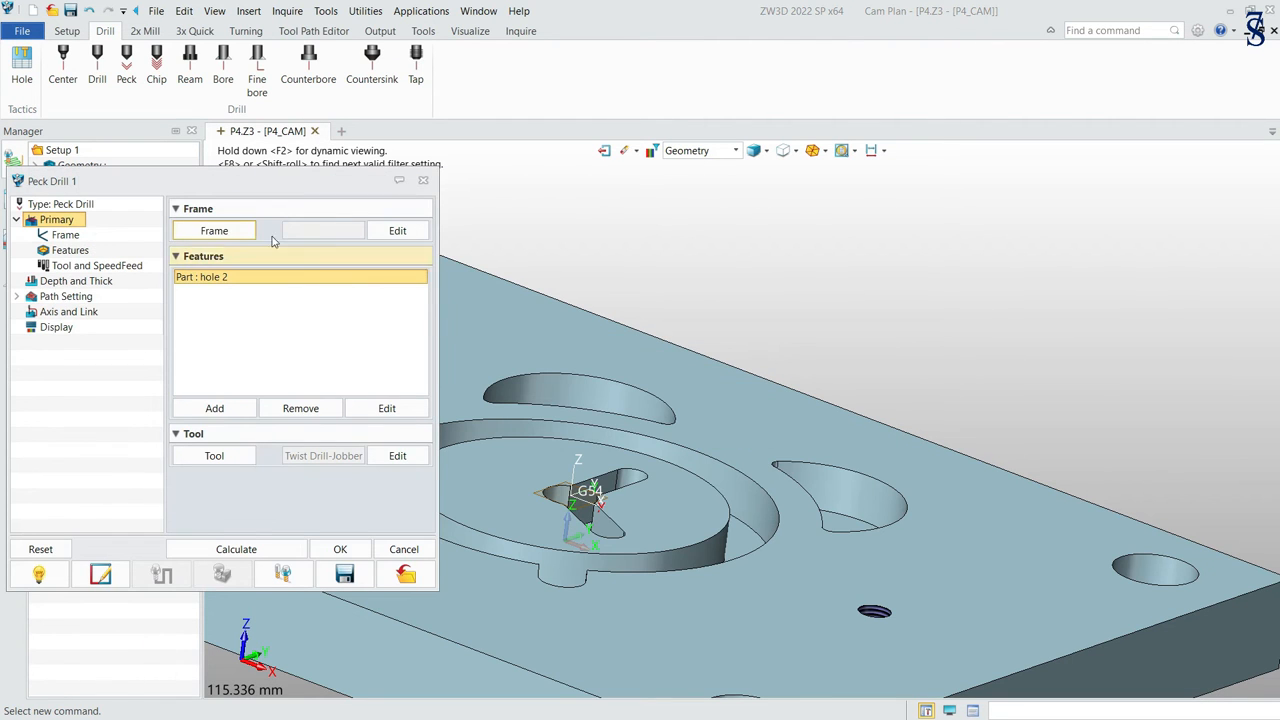
pyautogui.click(232, 232)
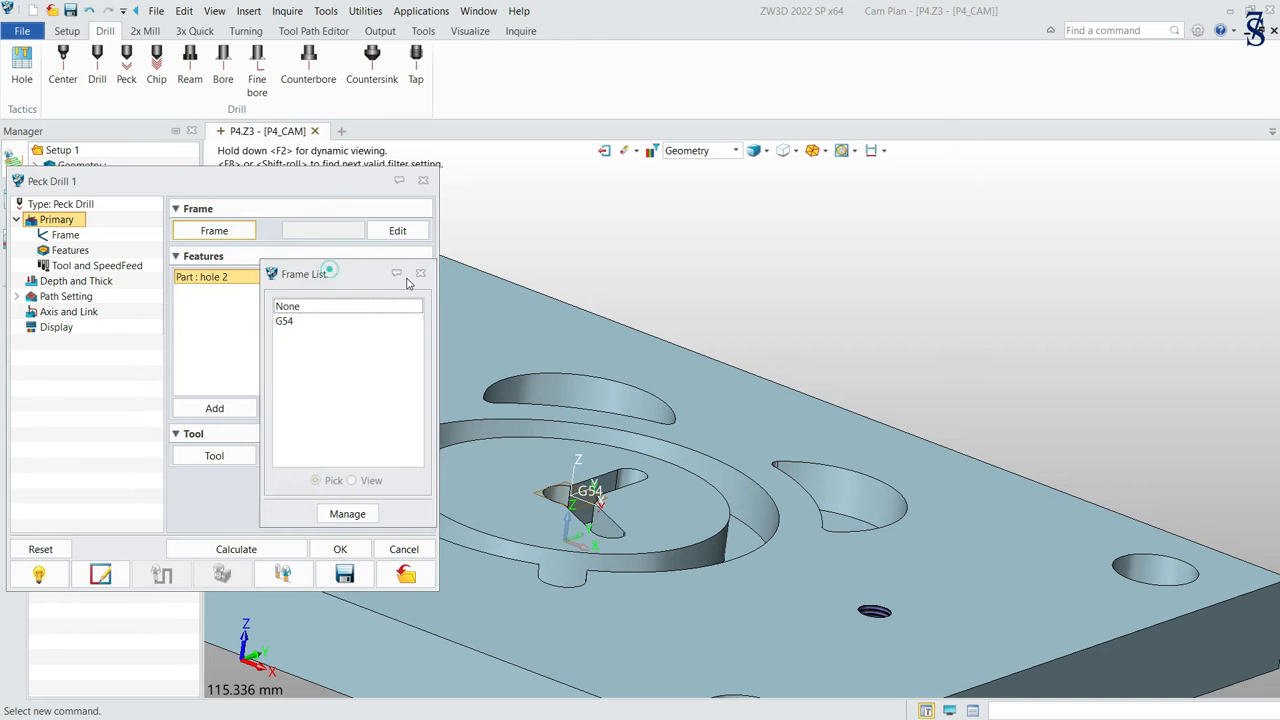
pyautogui.moveTo(352, 274); pyautogui.dragTo(566, 288)
pyautogui.doubleClick(498, 334)
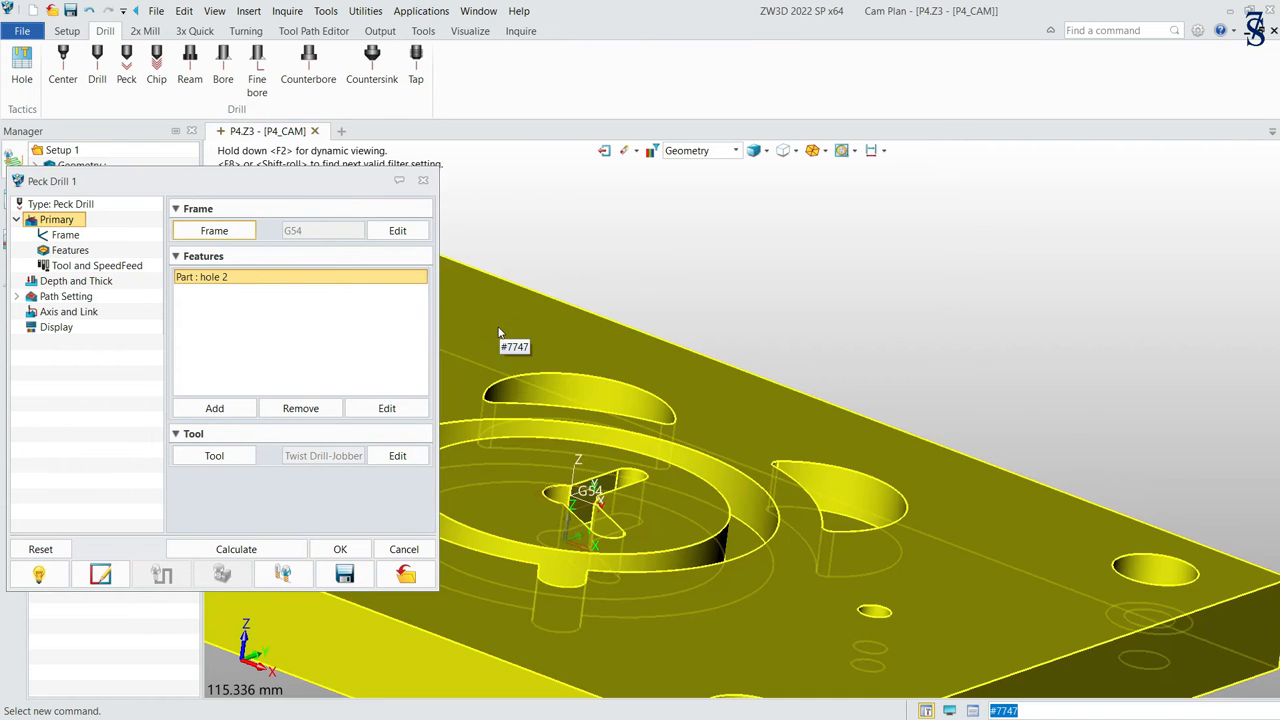
# Step: Set the peck drill's spindle speed to 1200 RPM and its feed to 150 MMPM
pyautogui.click(95, 265)
pyautogui.doubleClick(358, 301)
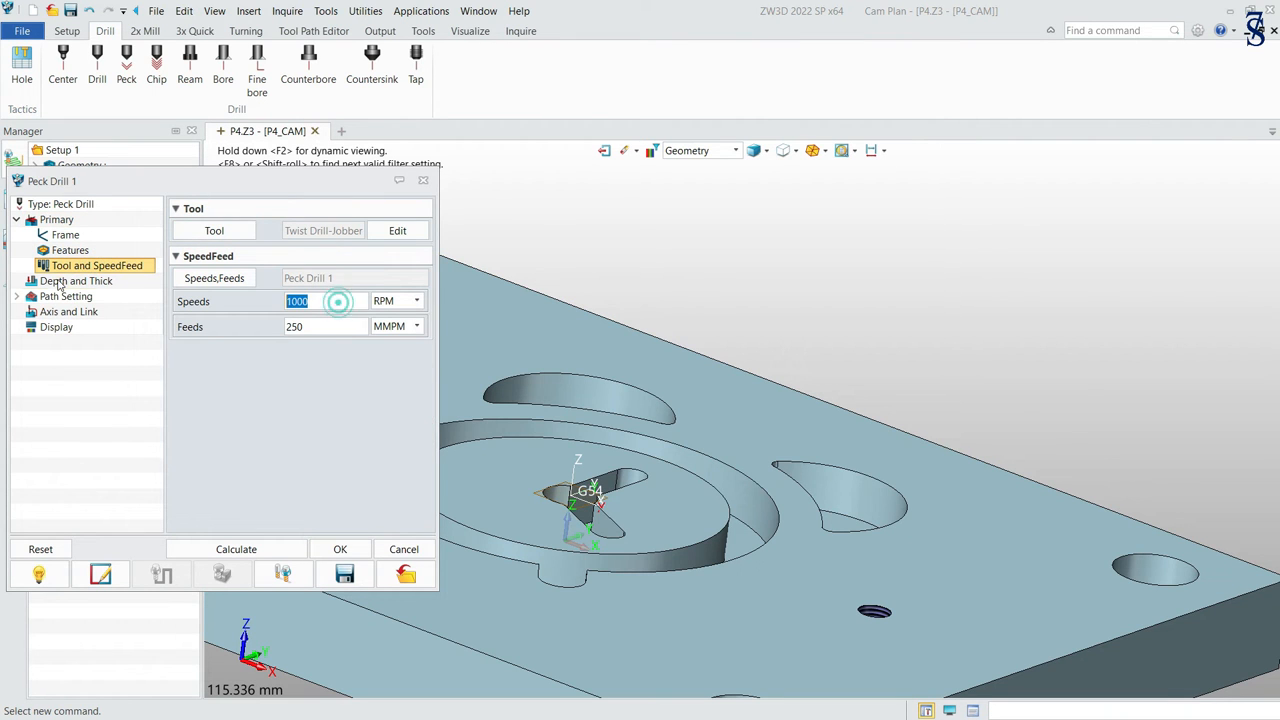
pyautogui.write('1200')
pyautogui.press('Tab')
pyautogui.write('150')
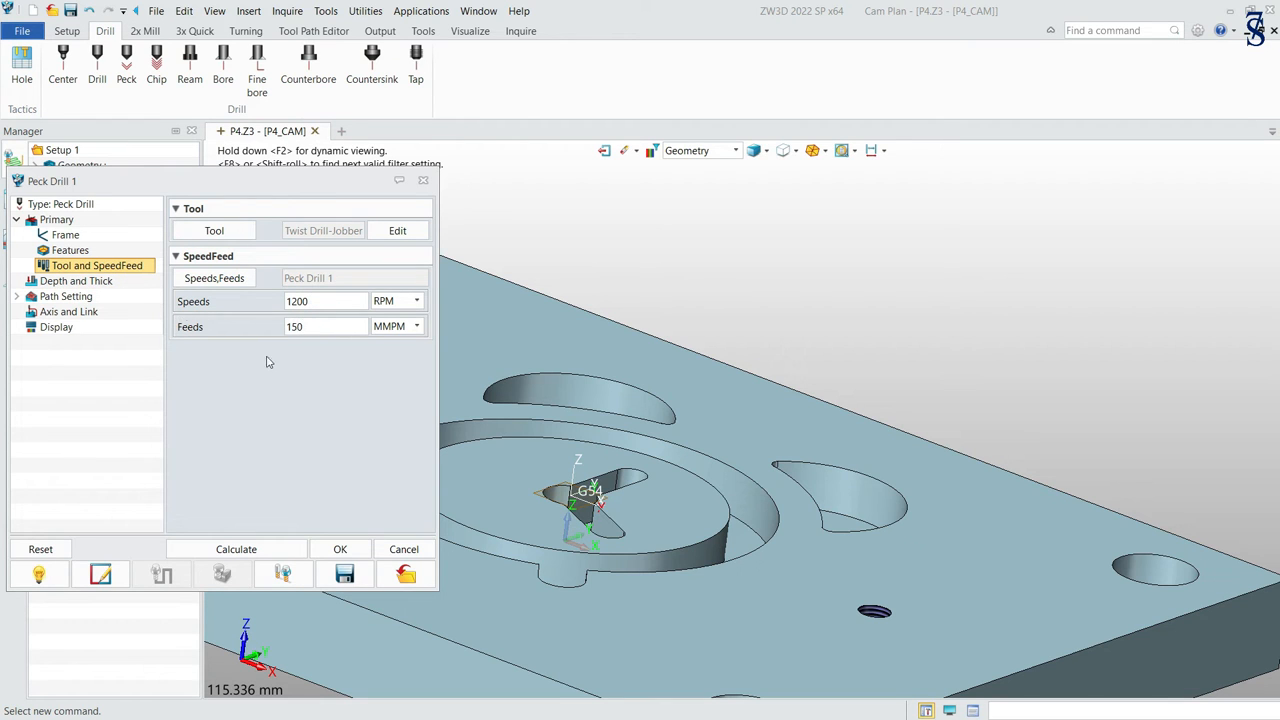
# Step: Set the peck drill's max cut depth to 10 and through depth to 0, with Tip as the depth reference
pyautogui.click(72, 284)
pyautogui.click(345, 229)
pyautogui.write('10')
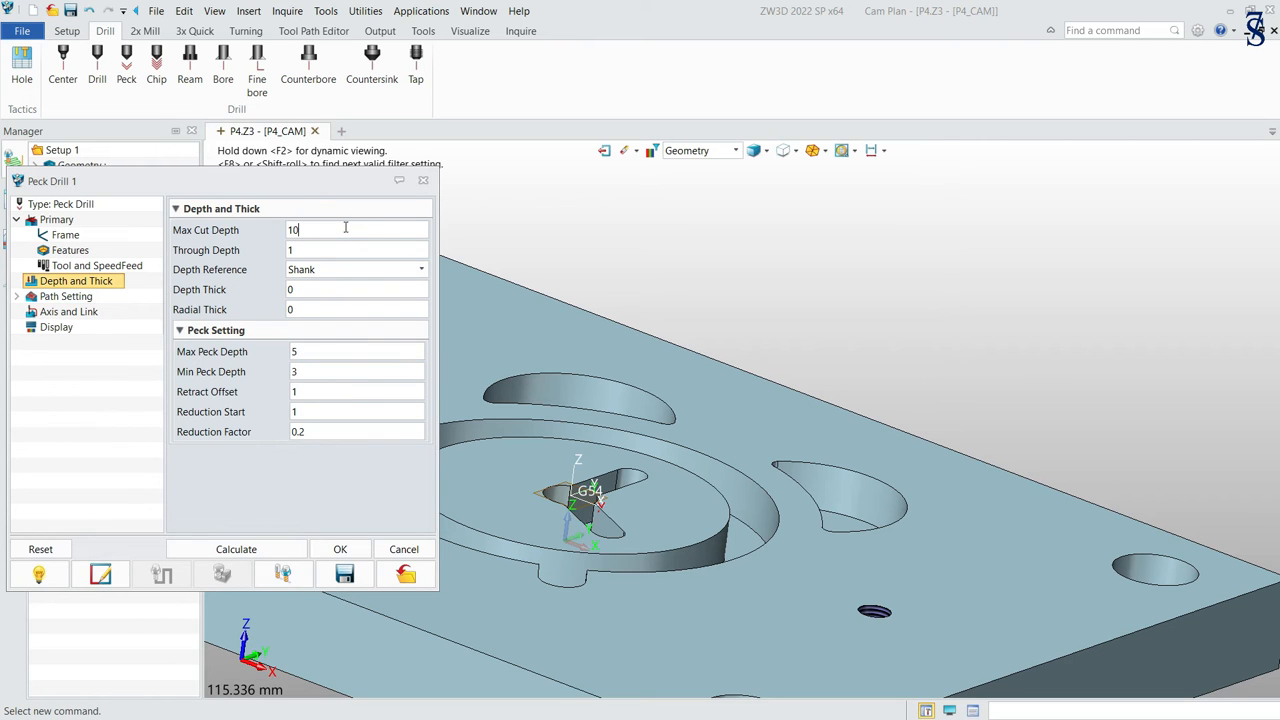
pyautogui.doubleClick(345, 250)
pyautogui.write('0')
pyautogui.click(406, 271)
pyautogui.click(360, 285)
# Step: Set the depth thick to 0.5 and the max peck depth to 3
pyautogui.click(347, 290)
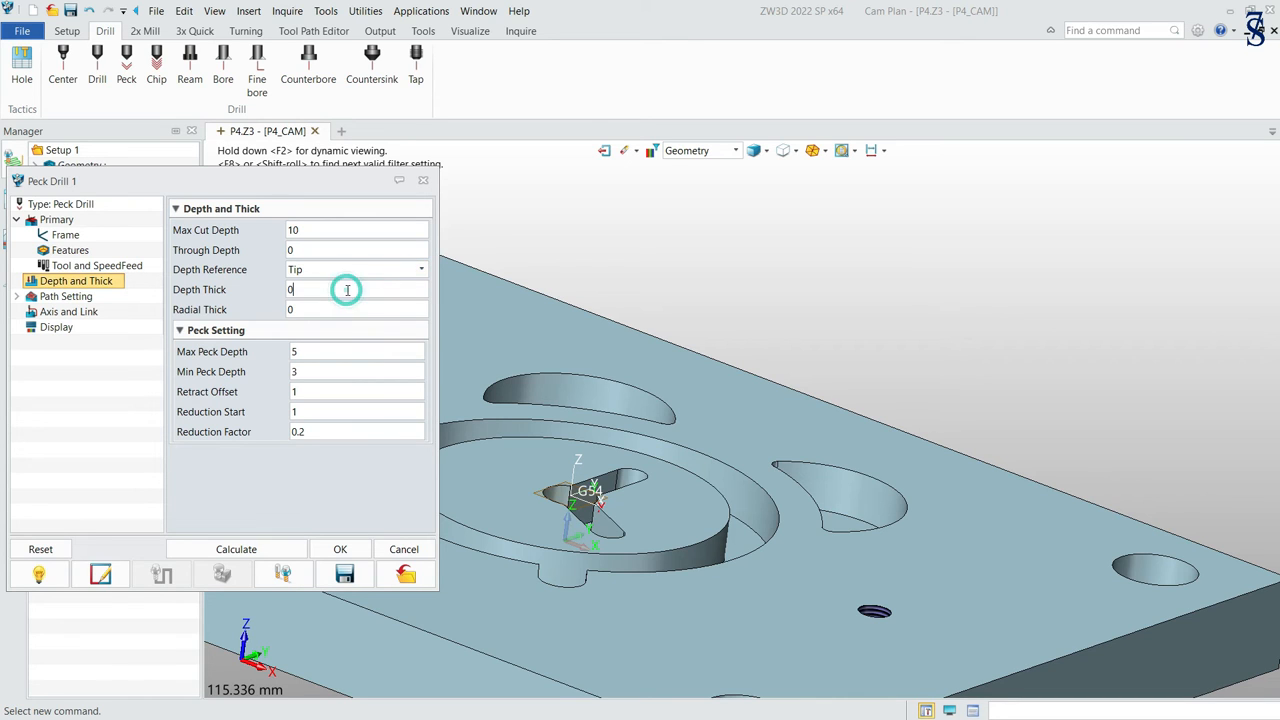
pyautogui.write('.5')
pyautogui.doubleClick(347, 355)
pyautogui.write('3')
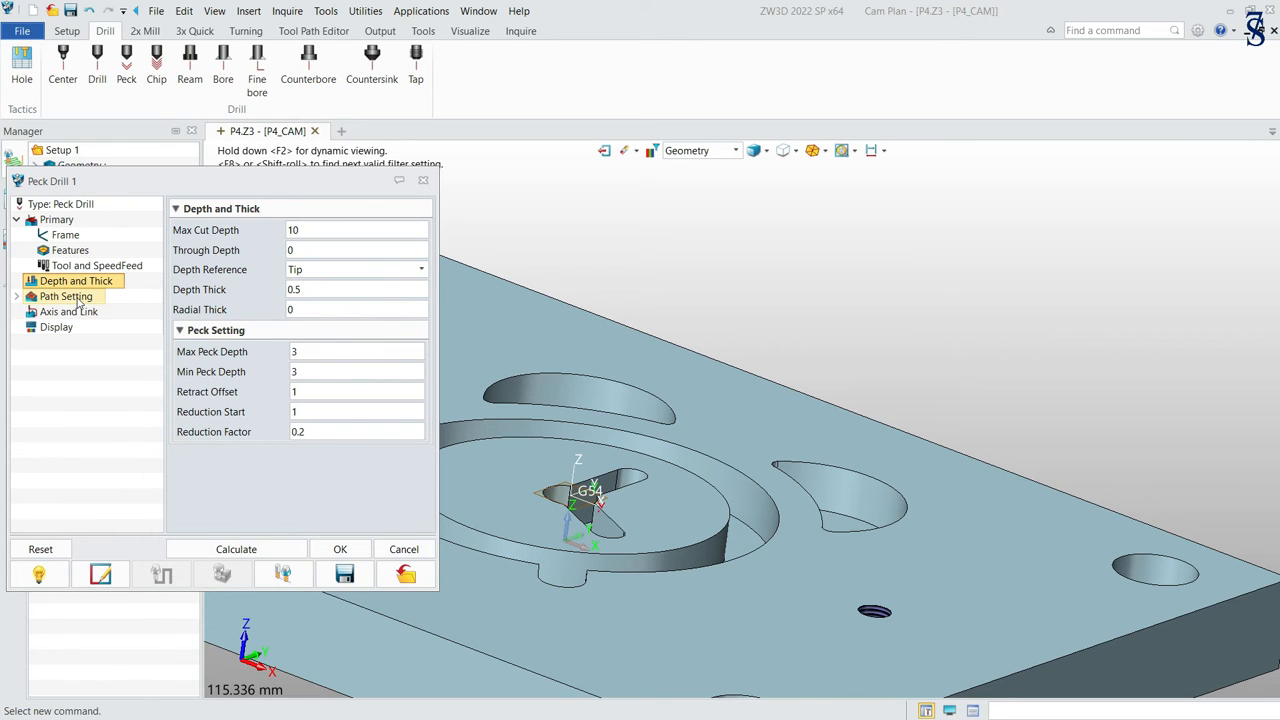
# Step: Change the toolpath's user color to dark grey and calculate the peck drill operation
pyautogui.click(58, 328)
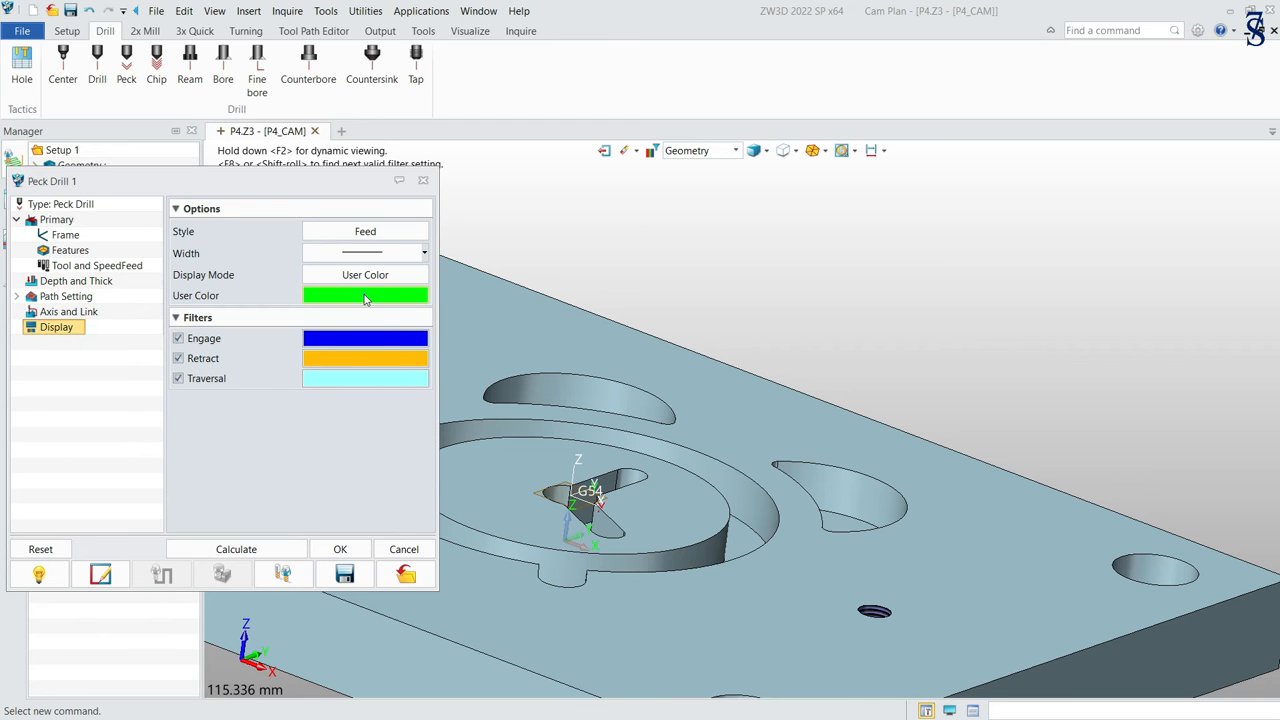
pyautogui.click(366, 295)
pyautogui.click(375, 340)
pyautogui.click(240, 549)
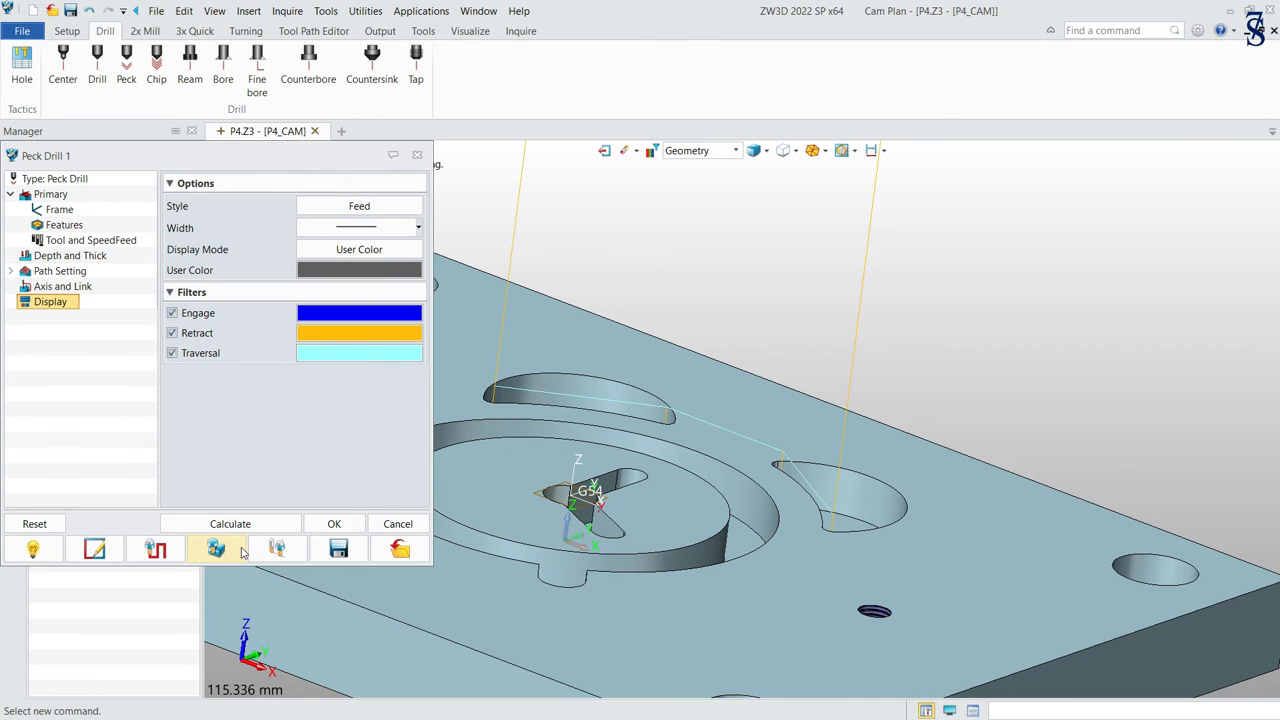
# Step: Verify the peck drill toolpath relative to frame G54 at the first hole's drilling depth, and accept the operation
pyautogui.click(165, 553)
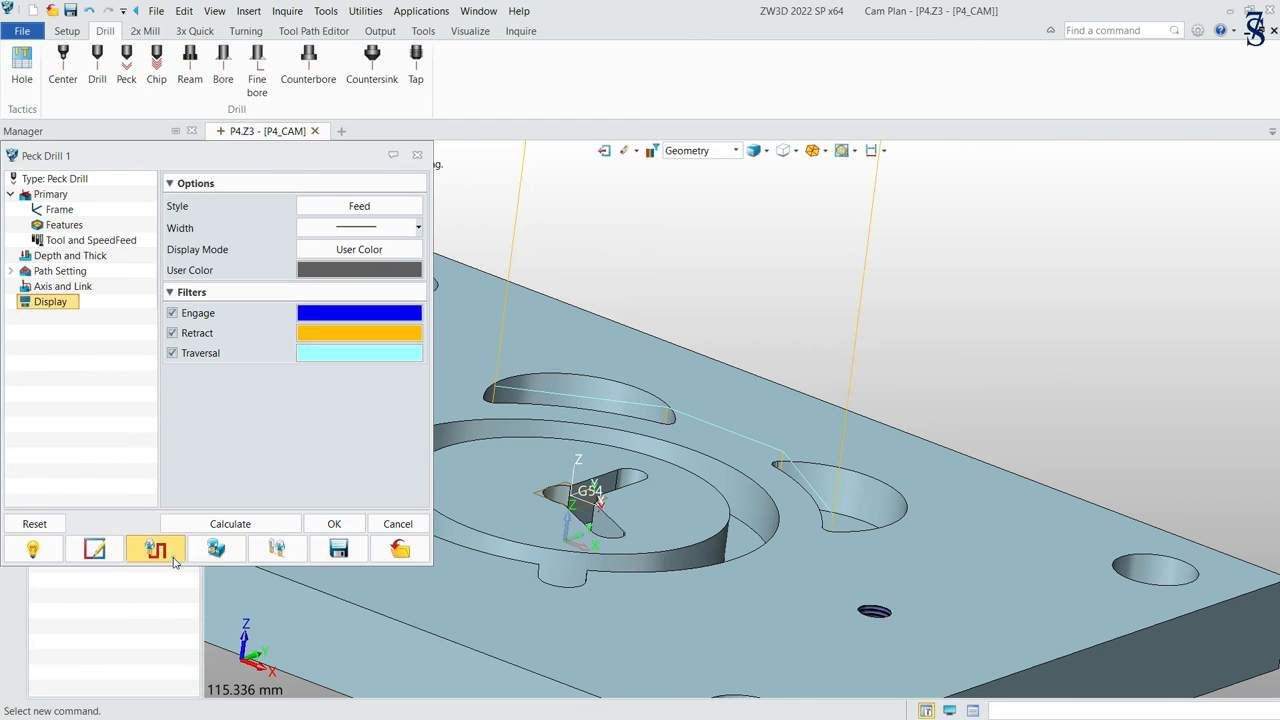
pyautogui.click(1104, 438)
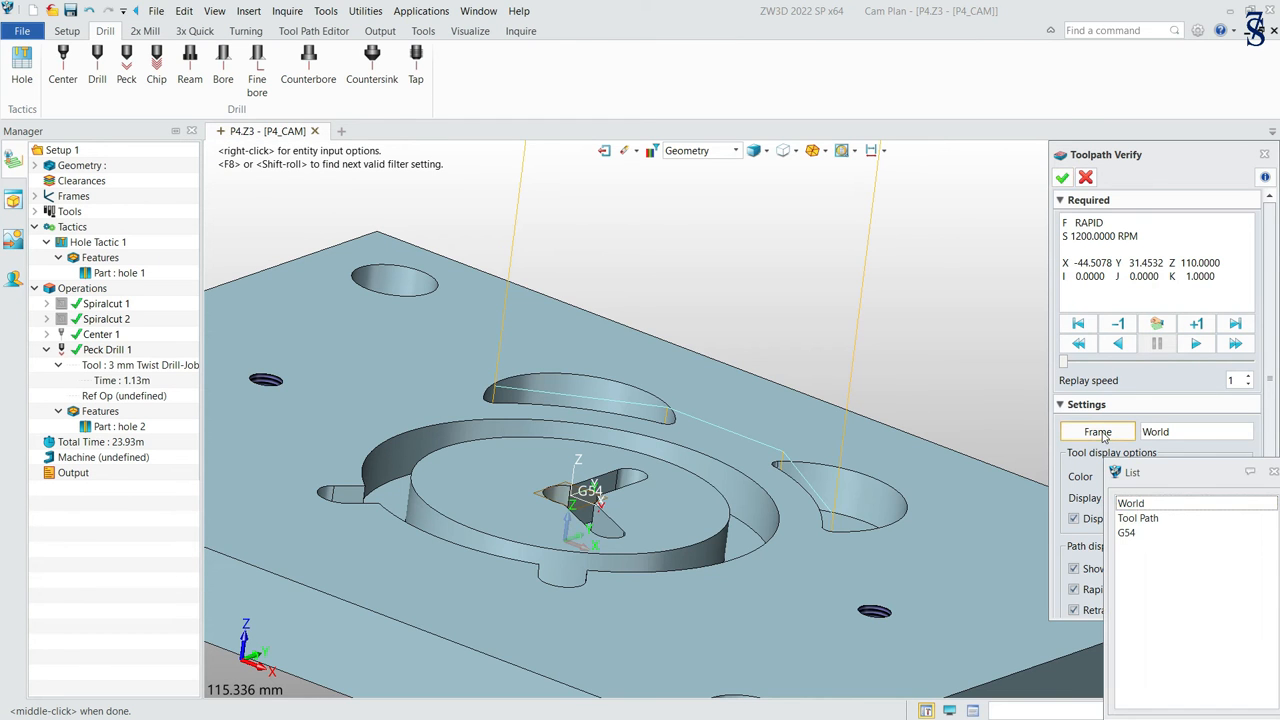
pyautogui.click(1129, 532)
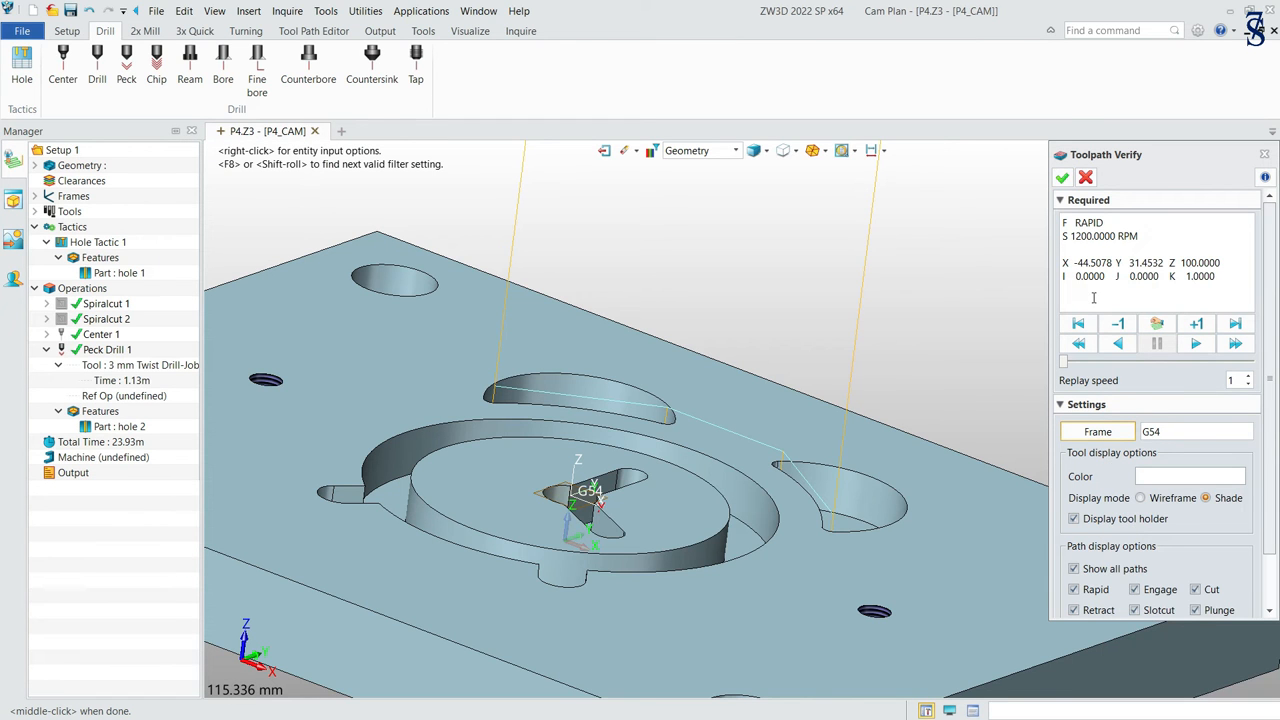
pyautogui.moveTo(1062, 364); pyautogui.dragTo(1108, 372)
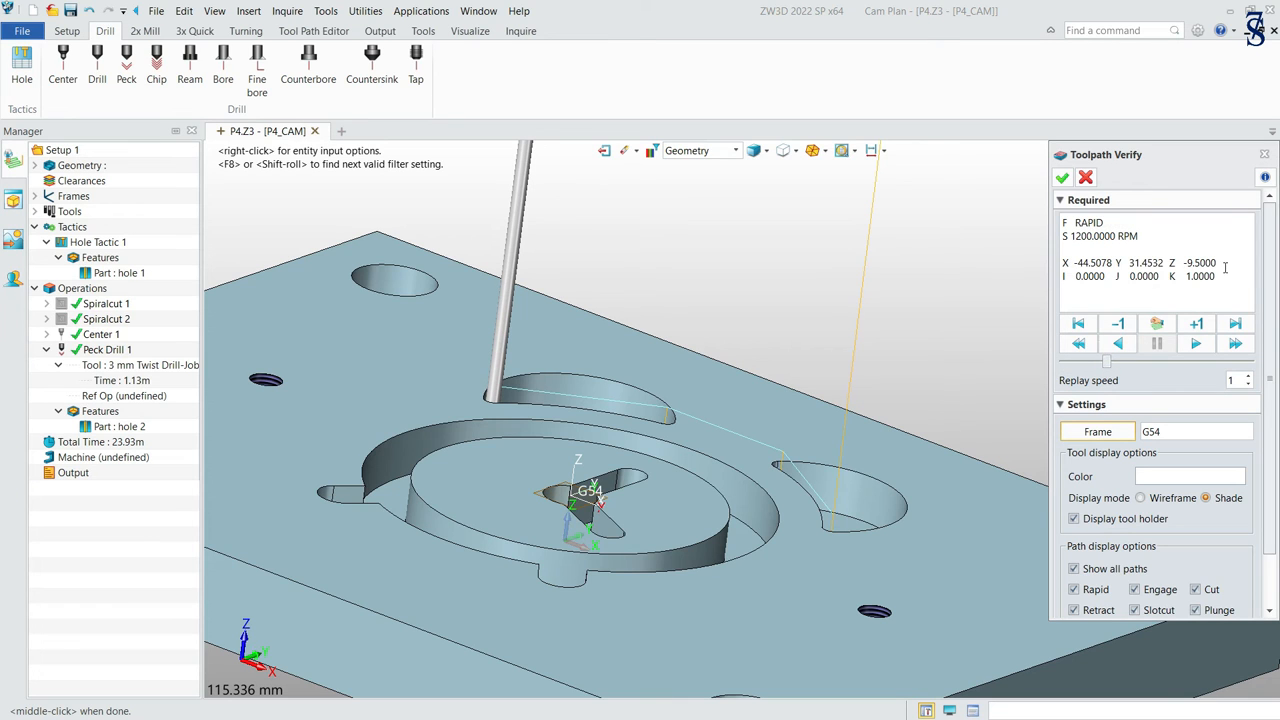
pyautogui.moveTo(1219, 263); pyautogui.dragTo(1171, 263)
pyautogui.click(1063, 178)
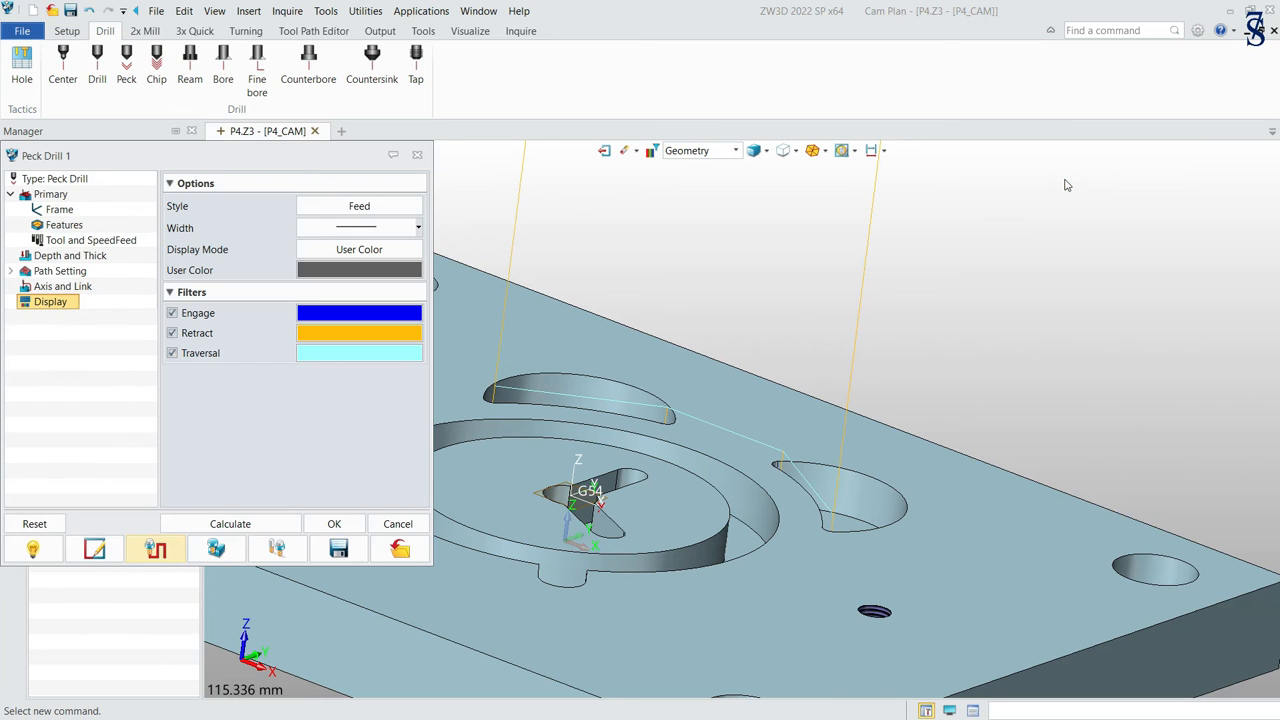
pyautogui.click(346, 530)
pyautogui.click(82, 288)
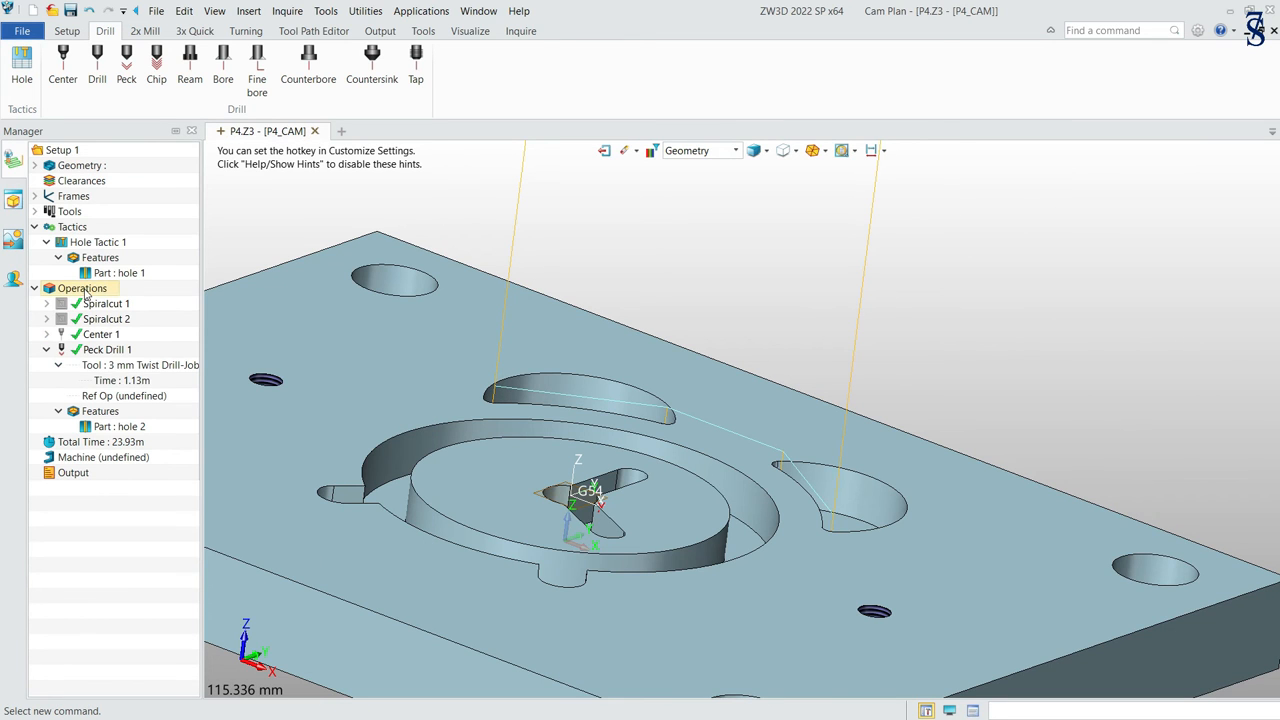
# Step: Run a solid verification of all operations on the P4 stock with the motion delay set to -0.20
pyautogui.rightClick(85, 289)
pyautogui.click(150, 504)
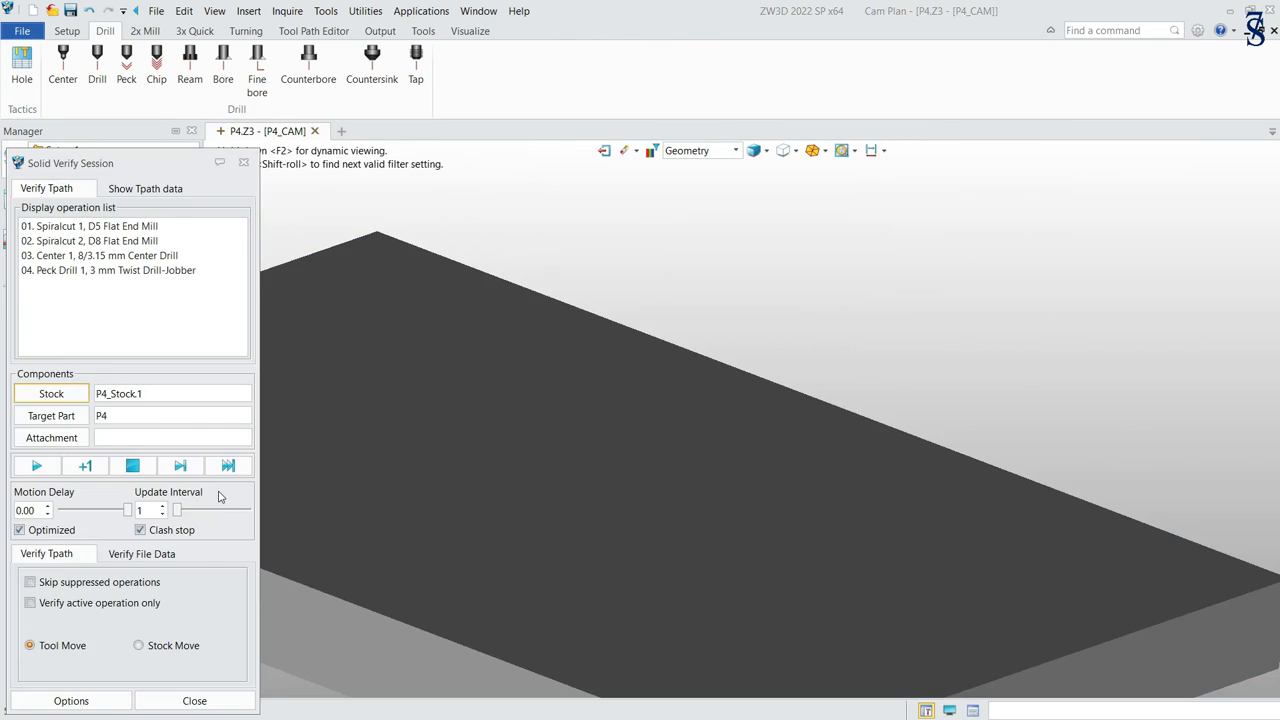
pyautogui.moveTo(127, 510); pyautogui.dragTo(114, 511)
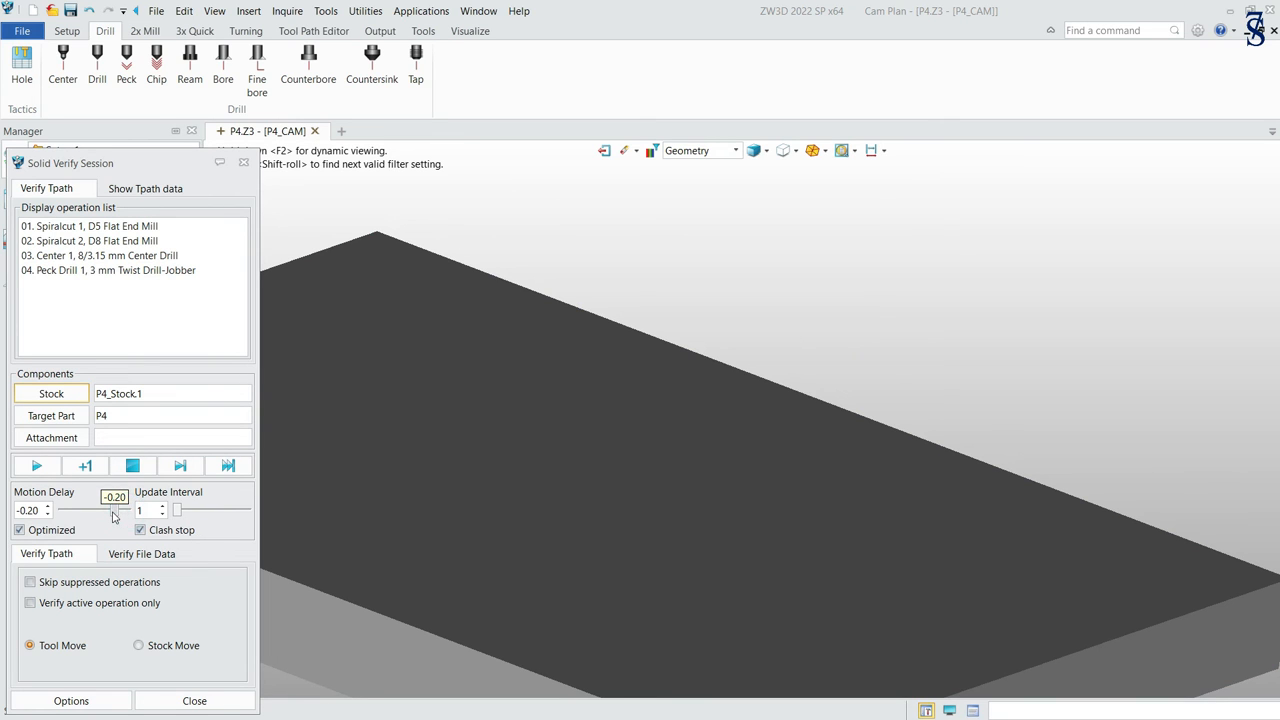
pyautogui.click(36, 466)
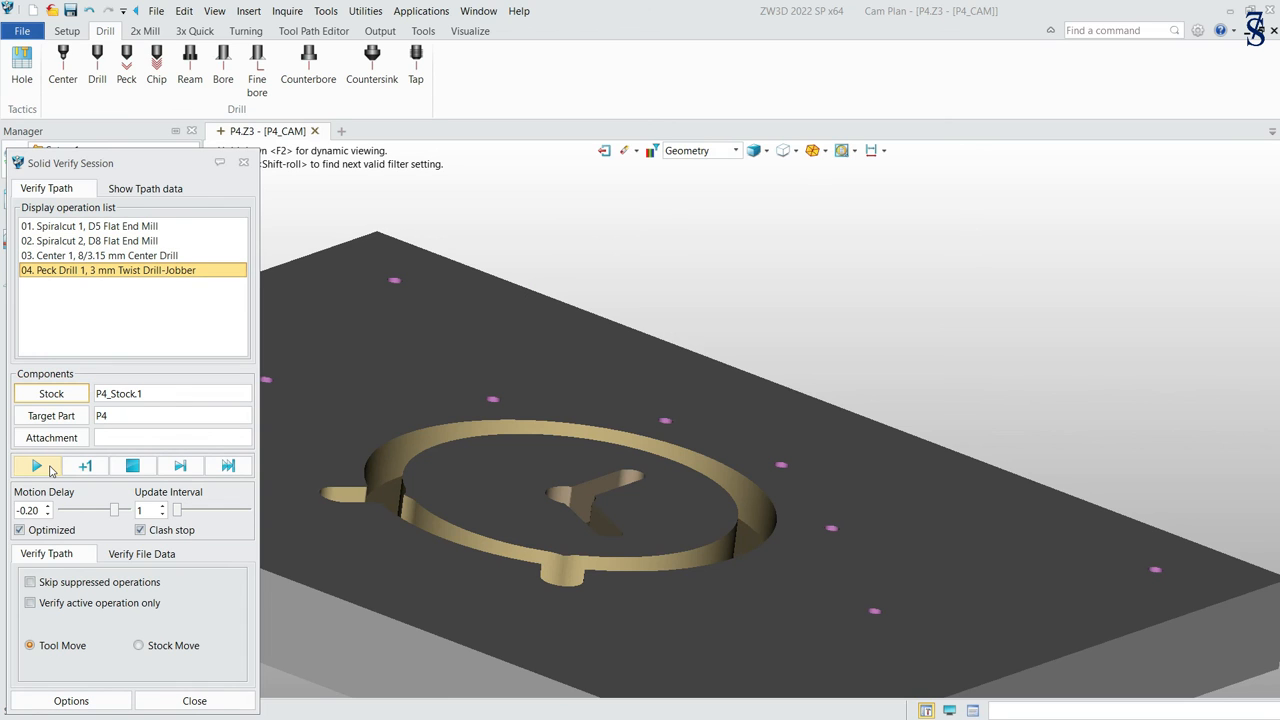
# Step: Compare the simulated stock with the target part using the Visual analysis in the simulation options
pyautogui.click(68, 700)
pyautogui.click(80, 403)
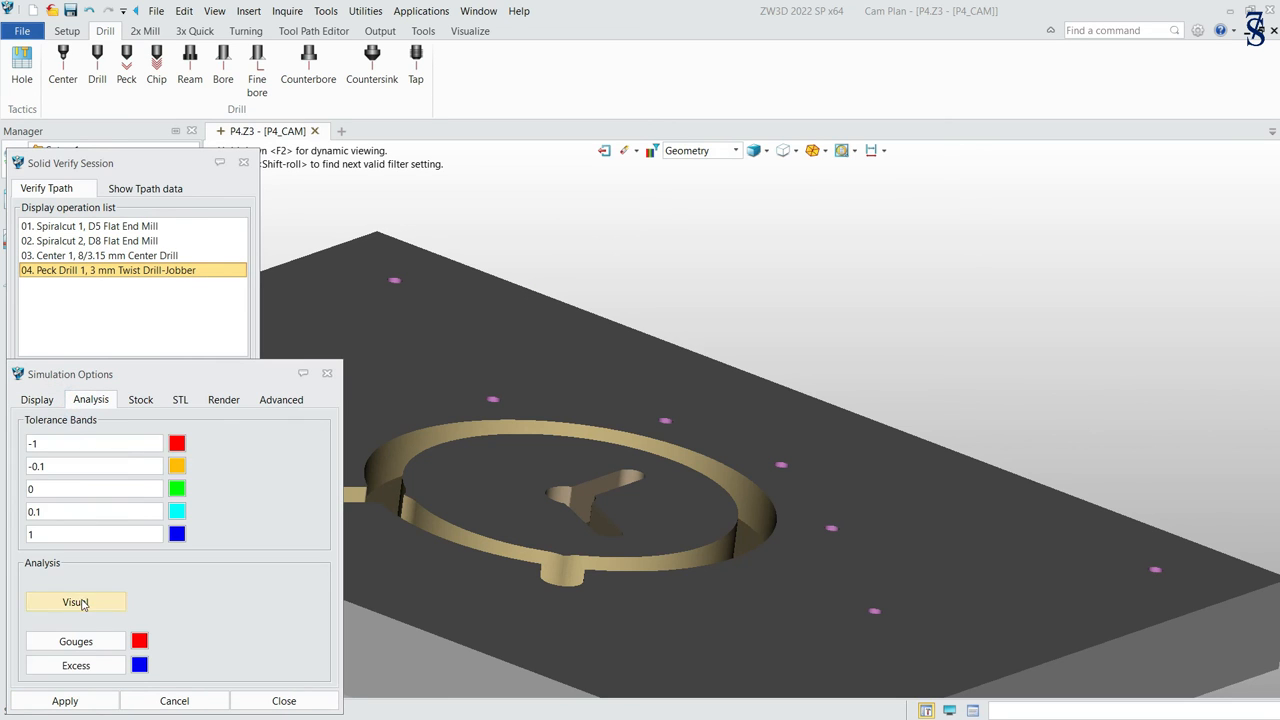
pyautogui.click(83, 602)
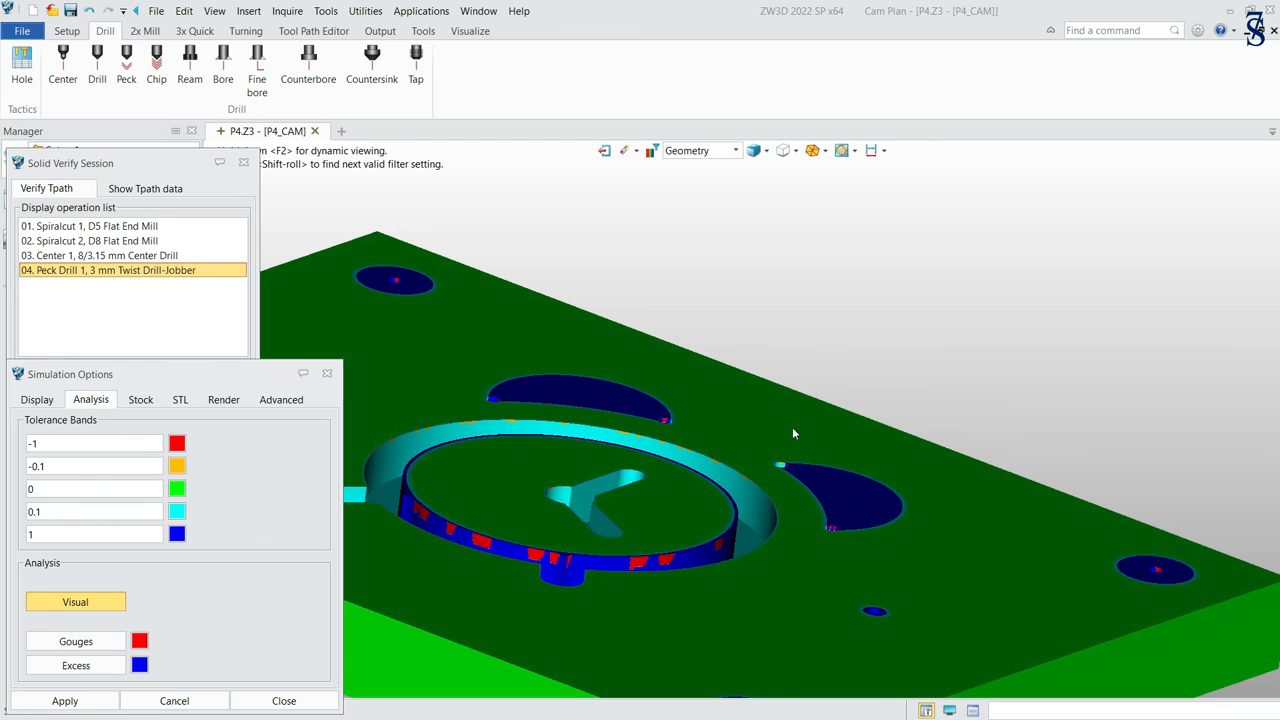
# Step: Examine the drilled ends of both crescent-shaped pockets in the colored analysis, and close the simulation options and the solid verify session
pyautogui.moveTo(759, 440); pyautogui.dragTo(840, 332, button='middle')
pyautogui.moveTo(886, 297); pyautogui.dragTo(863, 354, button='right')
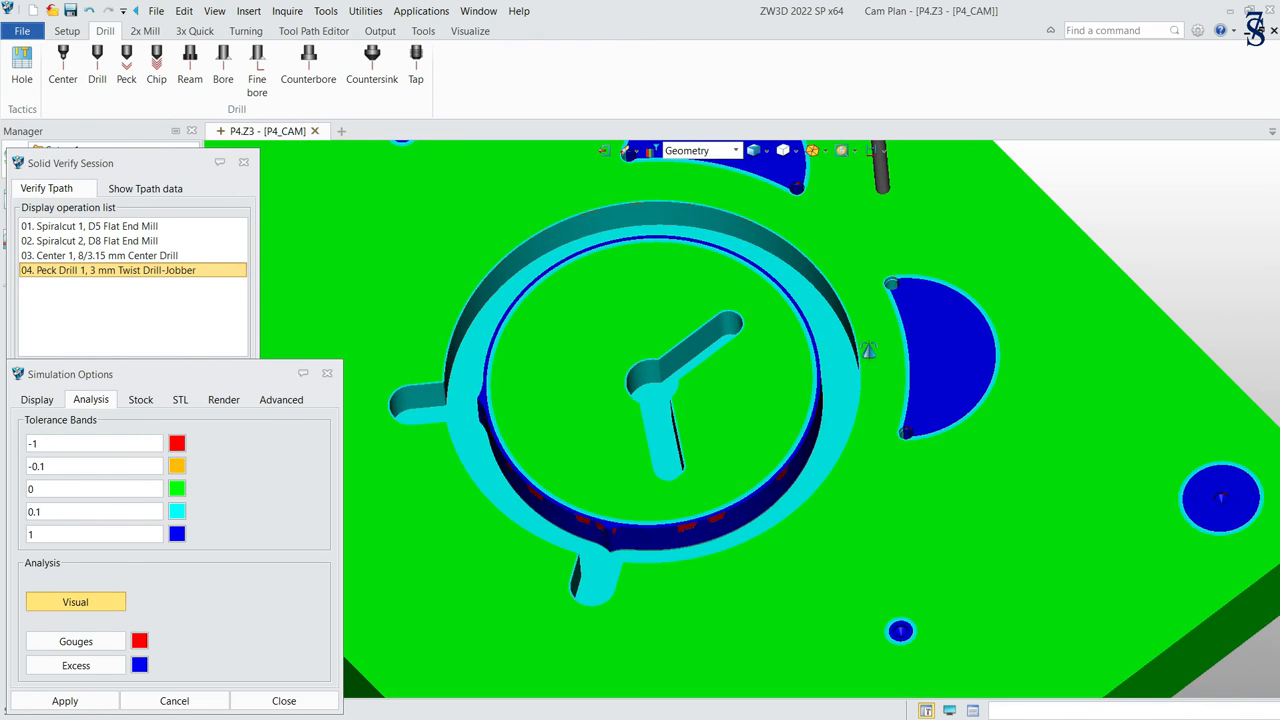
pyautogui.scroll(6, 915, 432)
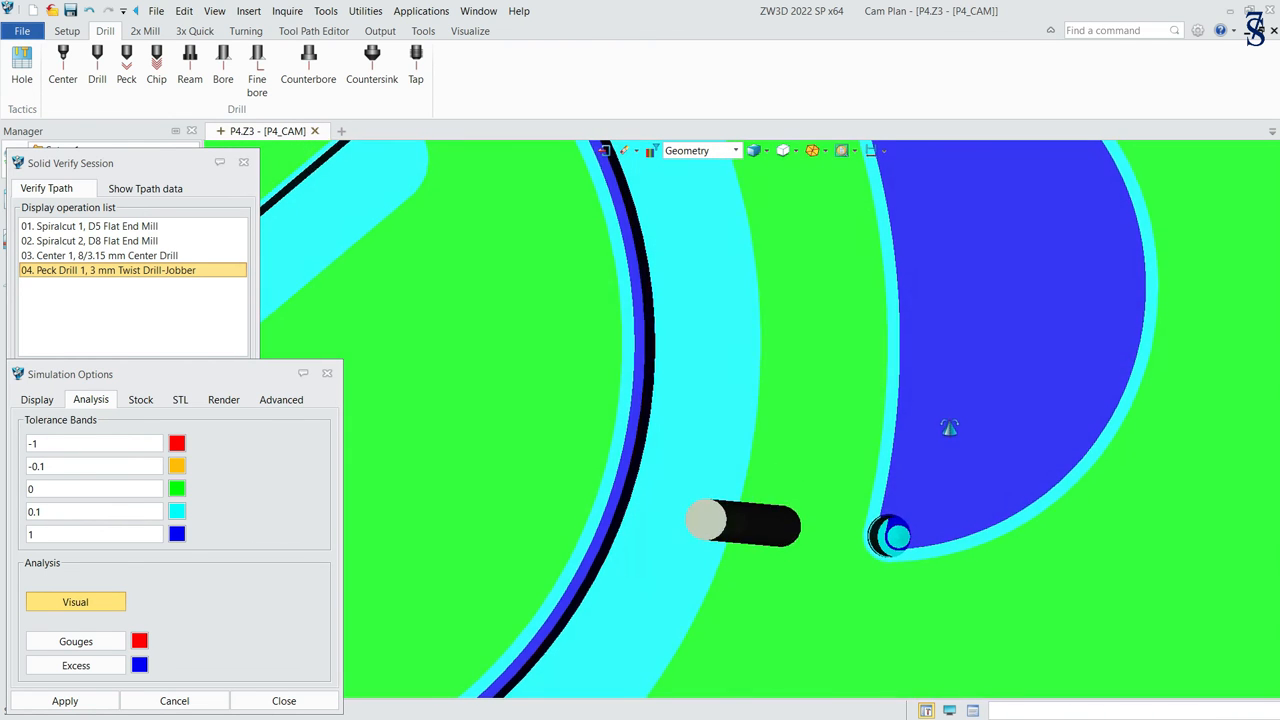
pyautogui.moveTo(961, 430); pyautogui.dragTo(953, 402, button='right')
pyautogui.scroll(-2, 952, 398)
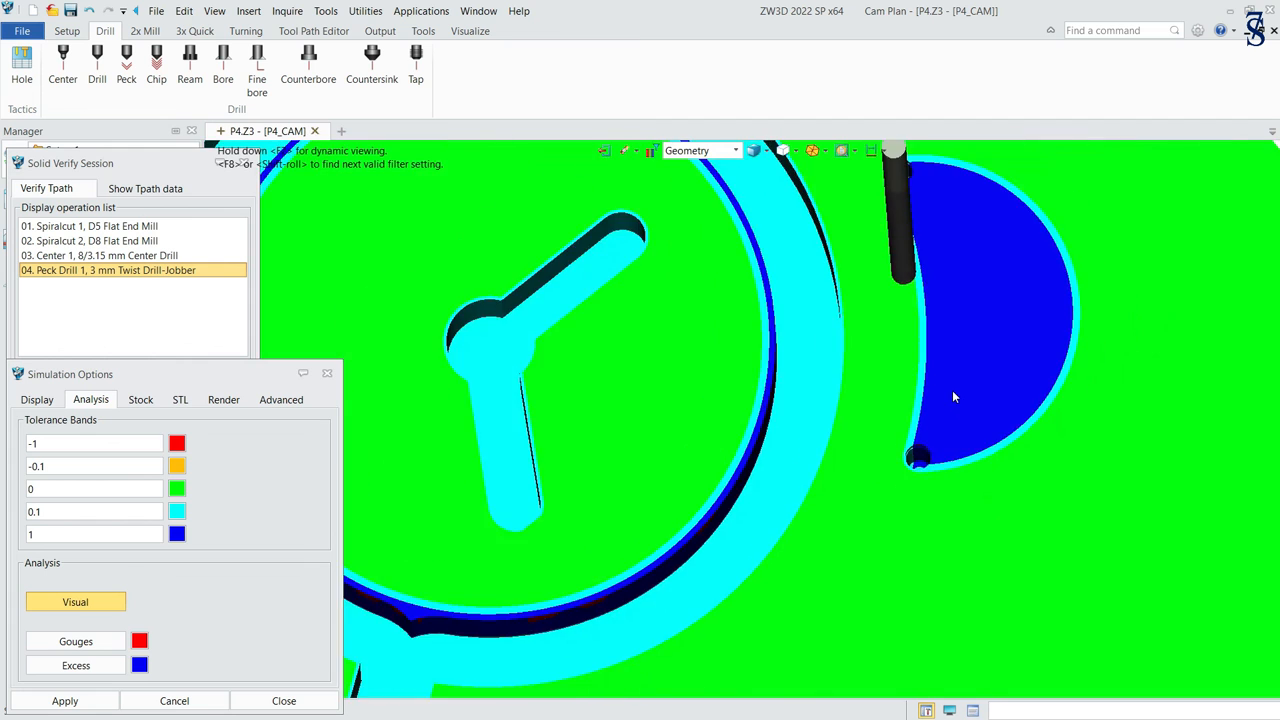
pyautogui.scroll(4, 952, 392)
pyautogui.scroll(-6, 940, 333)
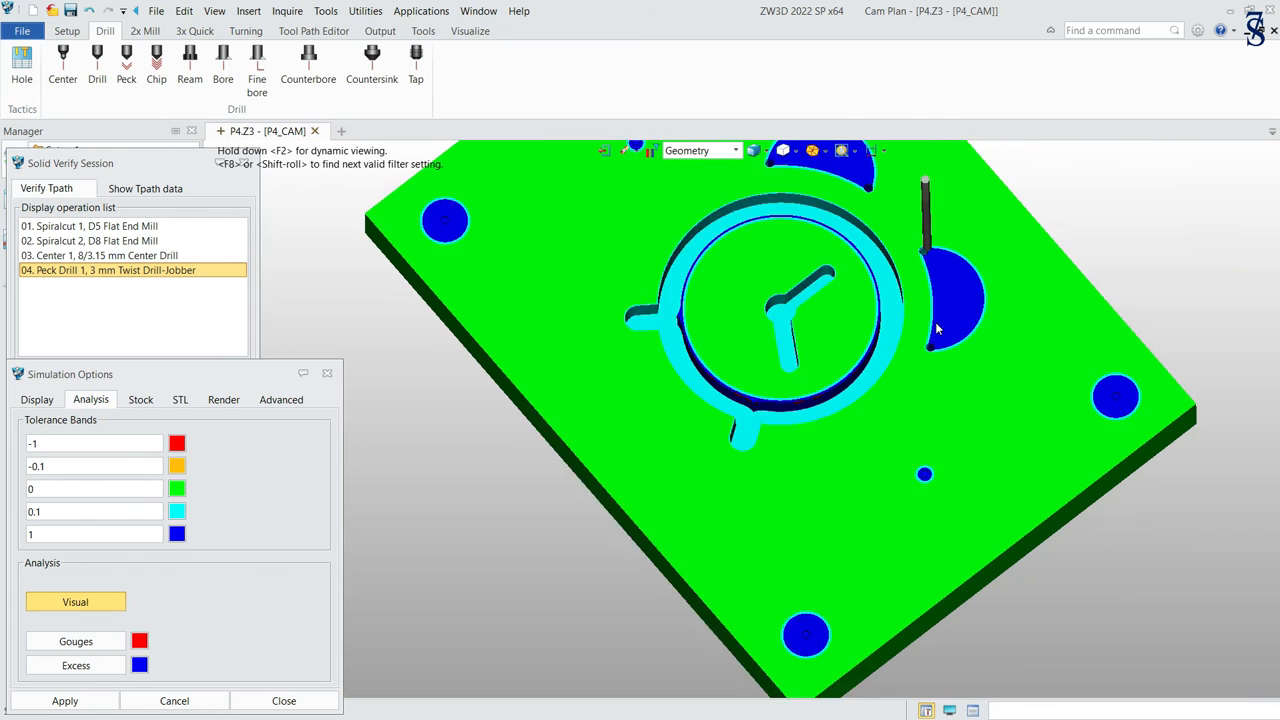
pyautogui.scroll(5, 861, 357)
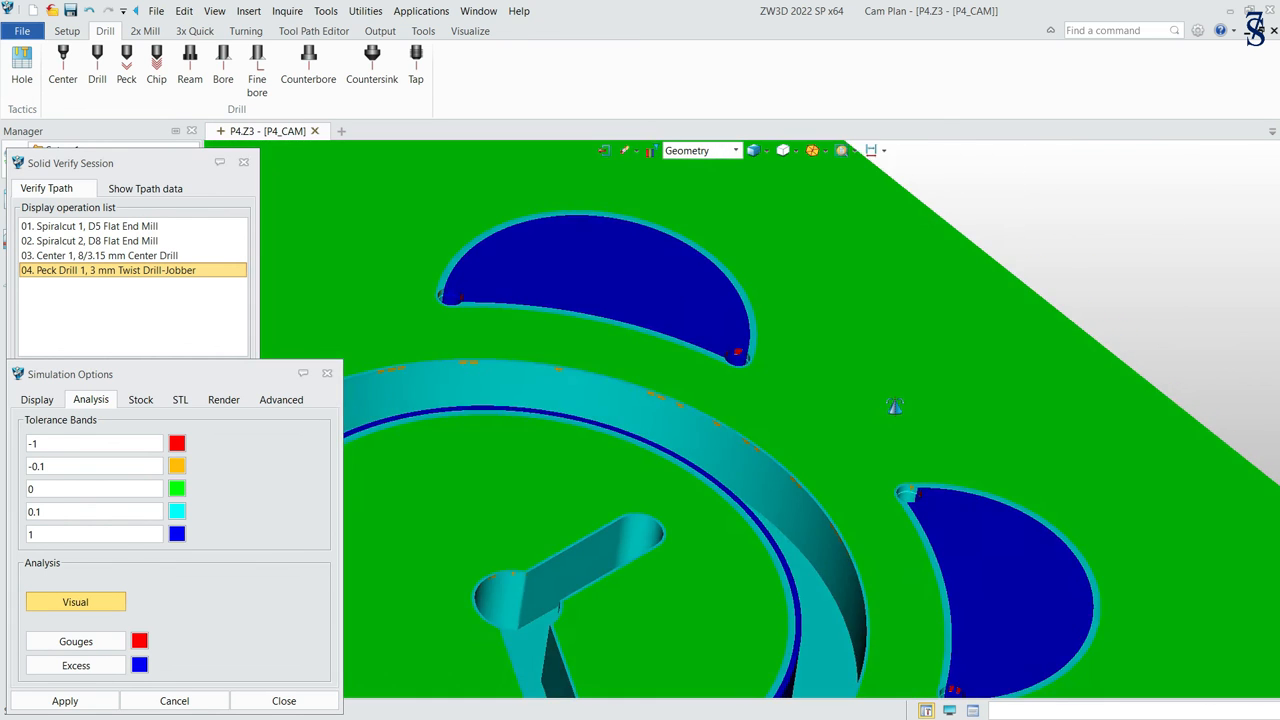
pyautogui.moveTo(895, 406); pyautogui.dragTo(913, 432, button='right')
pyautogui.scroll(1, 590, 342)
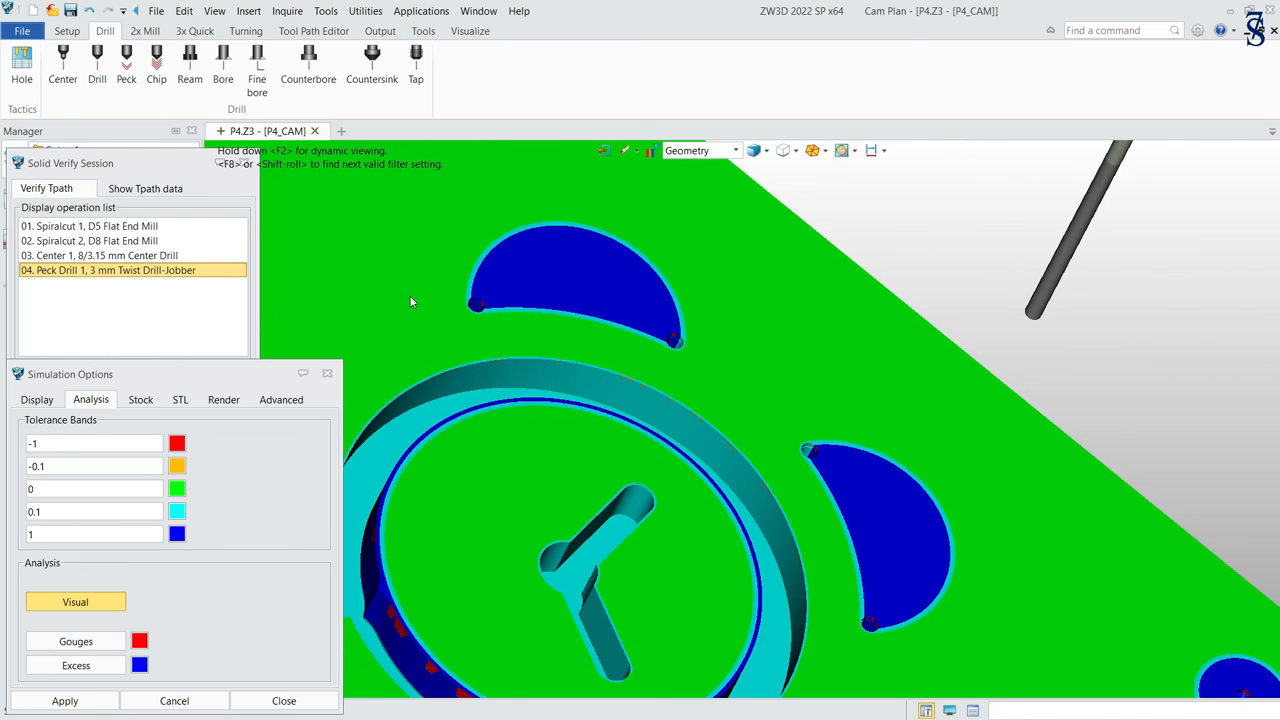
pyautogui.scroll(5, 409, 295)
pyautogui.scroll(-8, 459, 285)
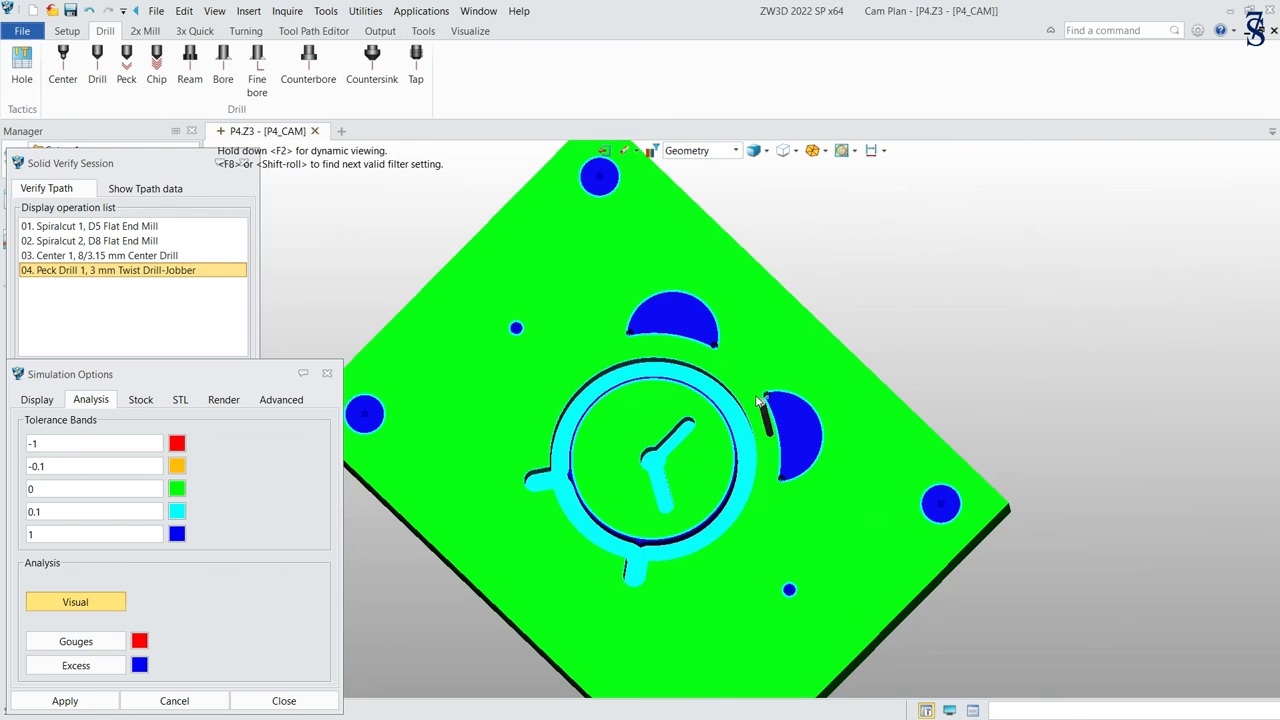
pyautogui.moveTo(757, 400); pyautogui.dragTo(788, 326, button='right')
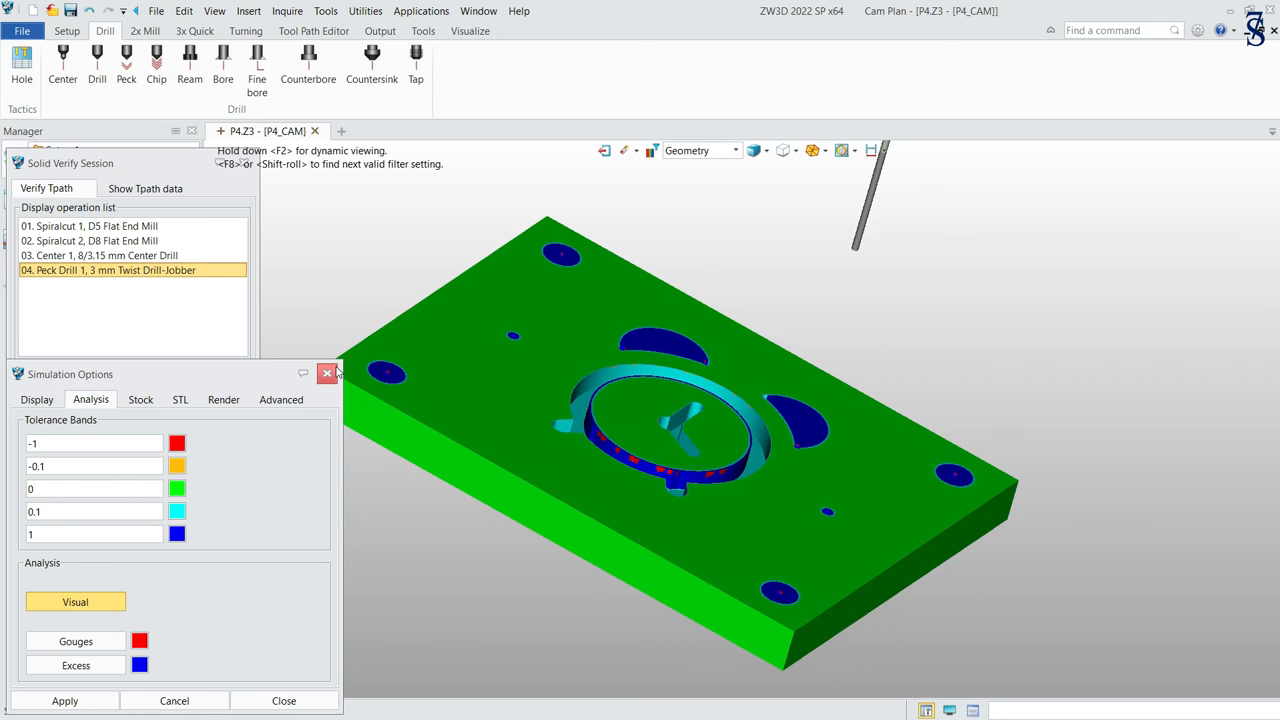
pyautogui.click(328, 374)
pyautogui.click(243, 163)
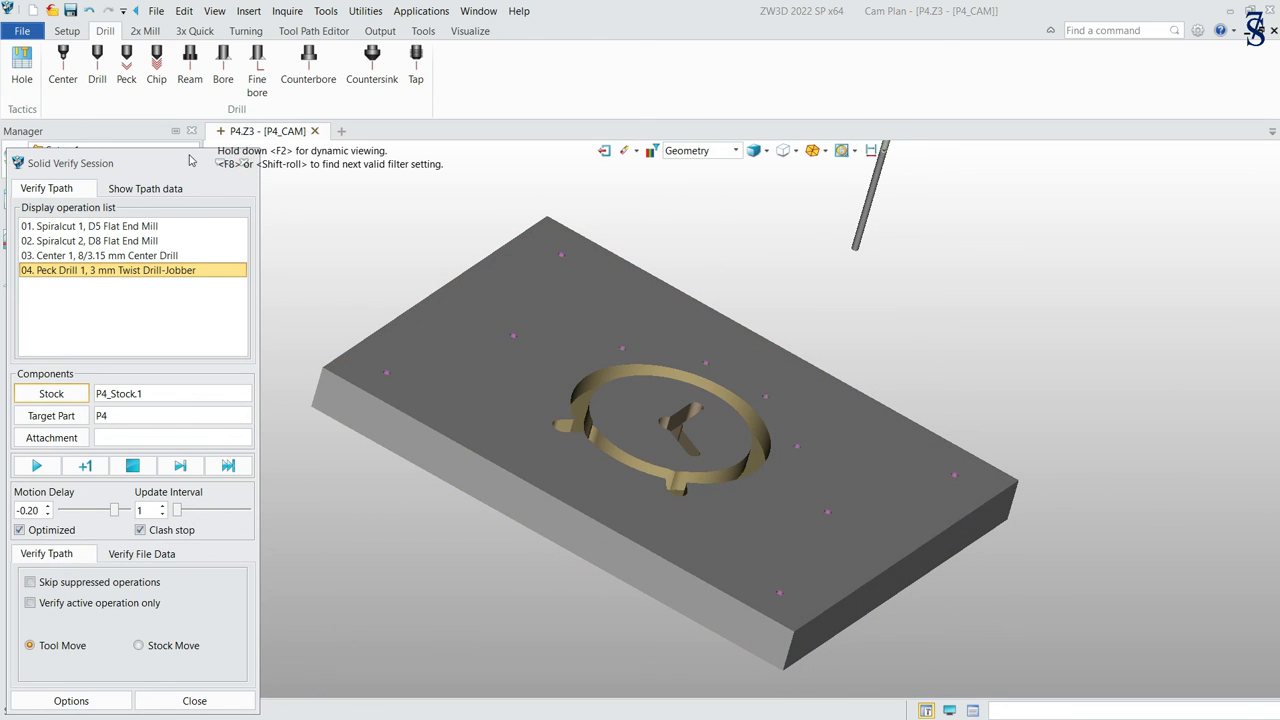